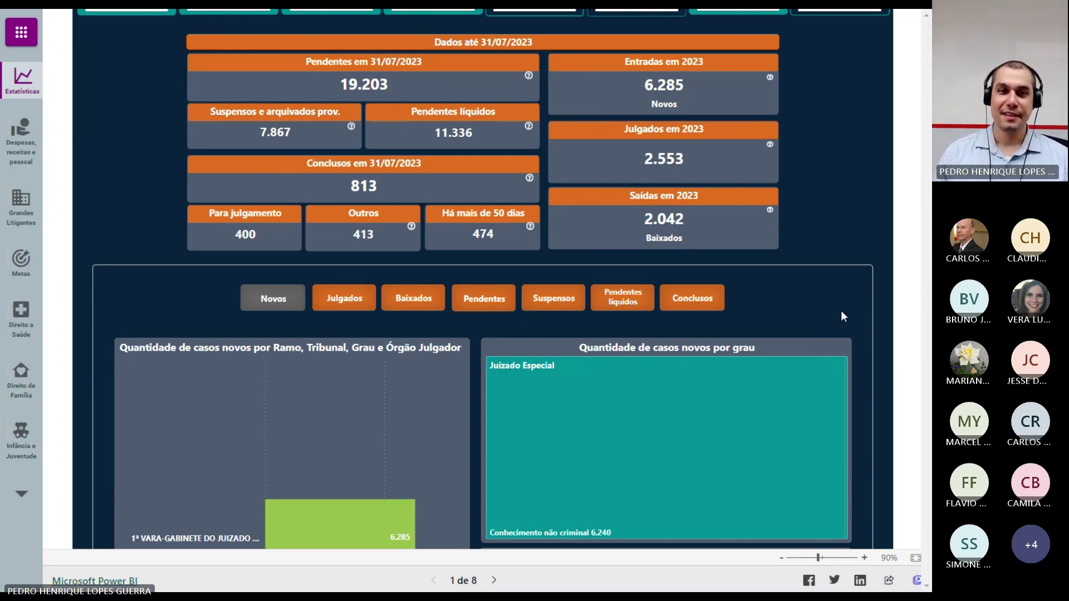
Step: Switch the Gestão processual charts to Julgados and review the judged cases by court unit, level, year and month
scroll(841, 309, "up", 1)
scroll(772, 321, "up", 3)
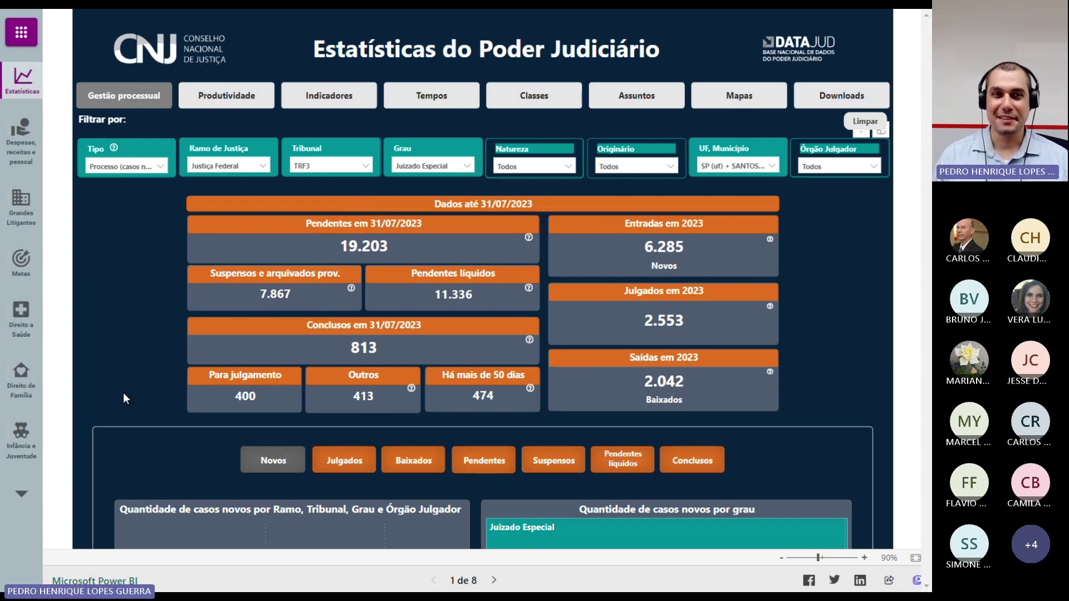
scroll(152, 370, "down", 7)
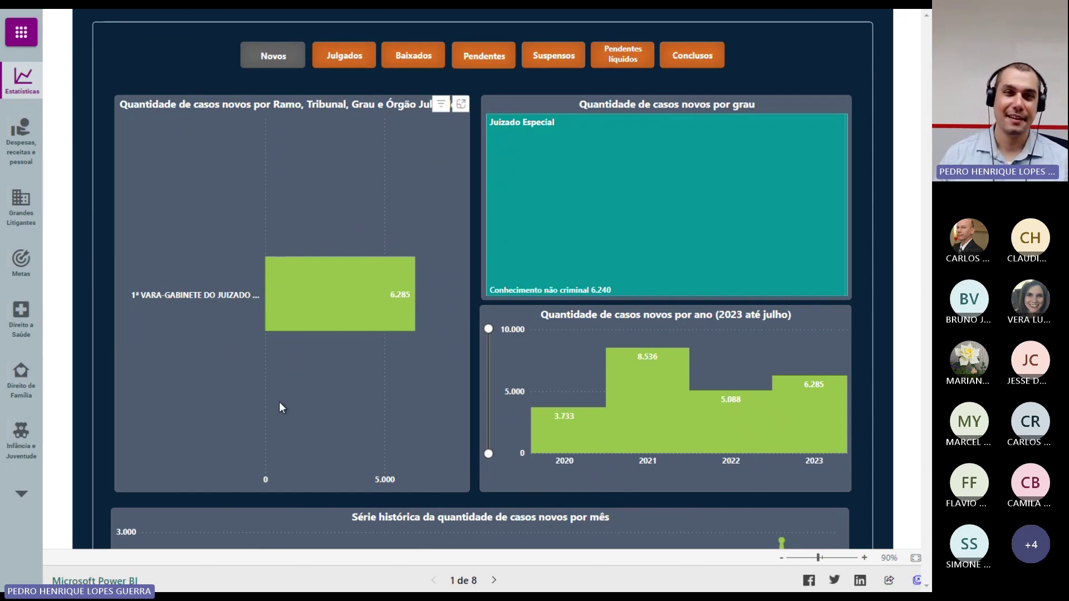
scroll(279, 402, "up", 3)
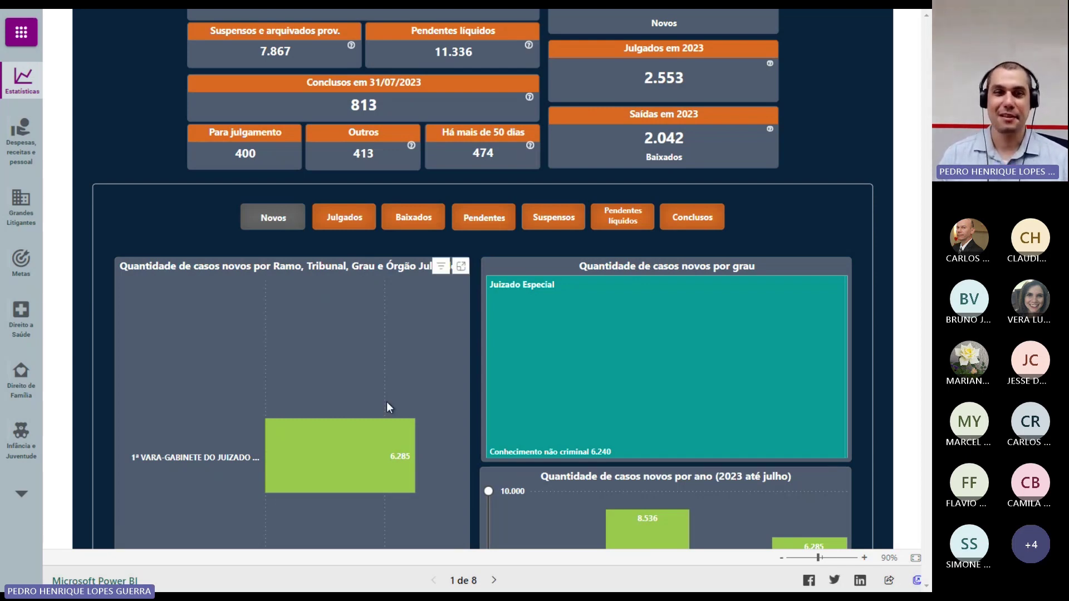
left_click(358, 219)
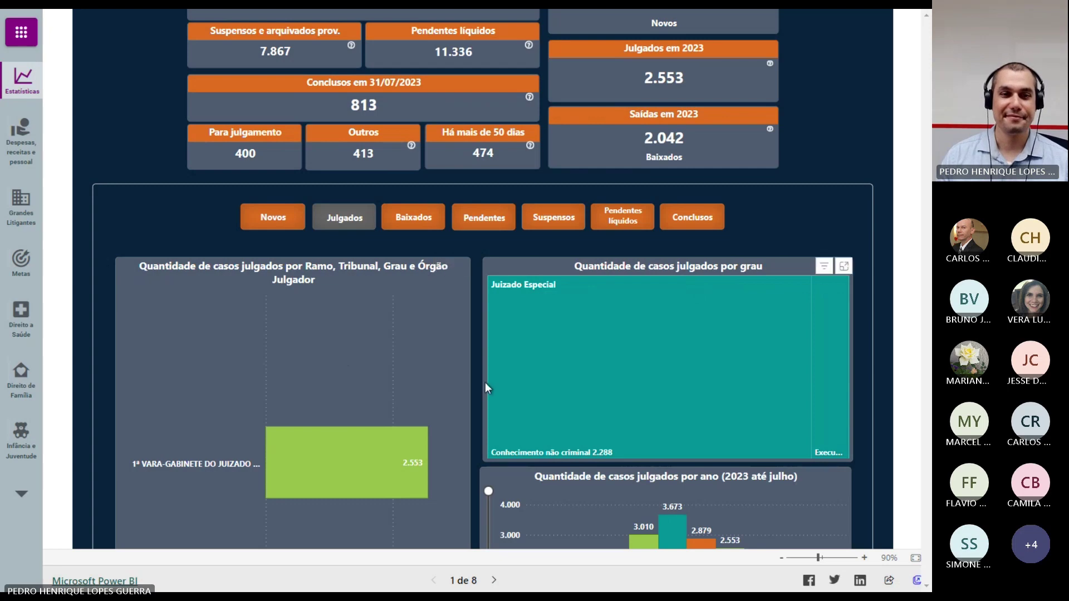
scroll(486, 382, "down", 2)
scroll(470, 424, "down", 4)
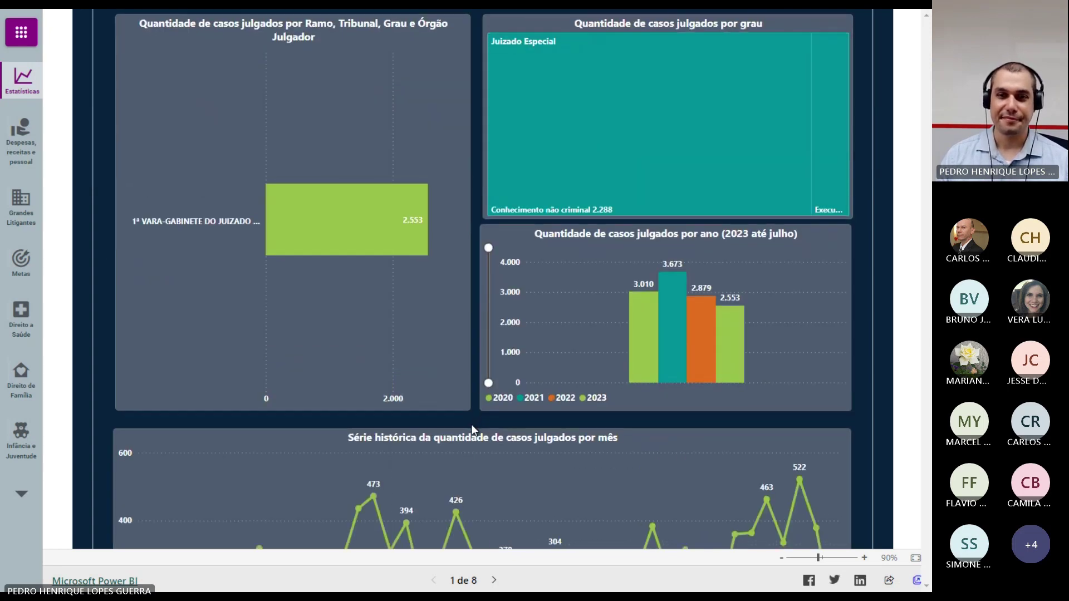
scroll(399, 507, "up", 6)
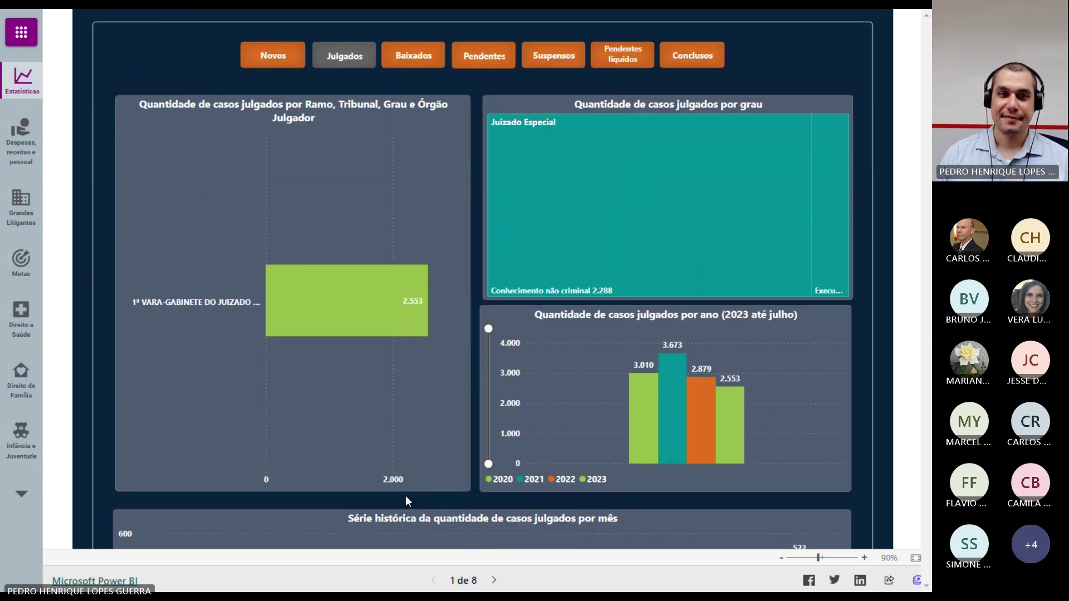
Step: Return the charts to Novos and examine the new cases by court unit, level, year and month
left_click(283, 225)
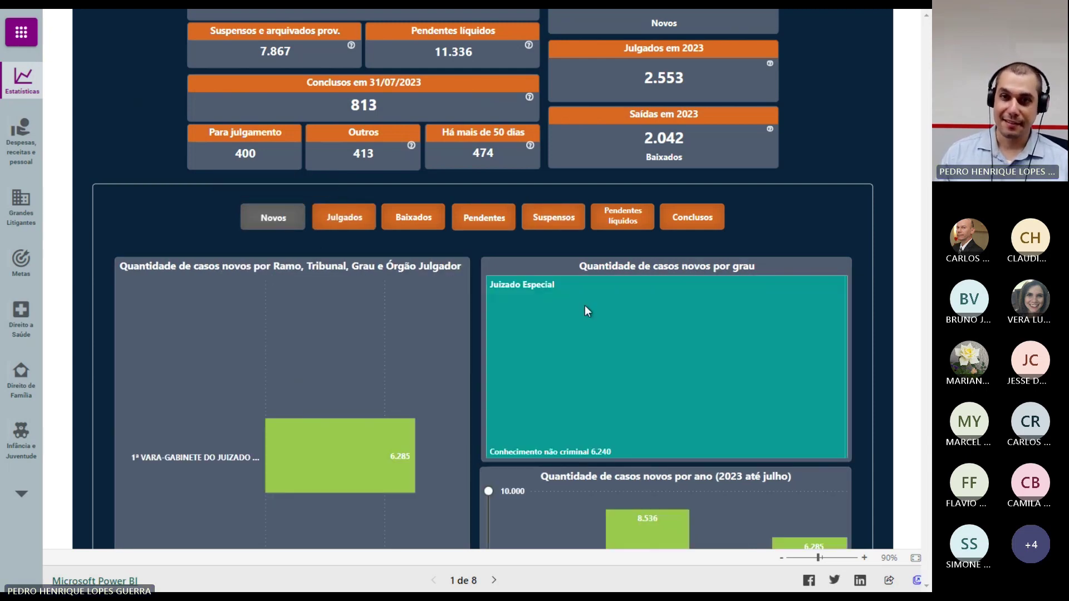
scroll(585, 306, "up", 4)
scroll(685, 170, "down", 4)
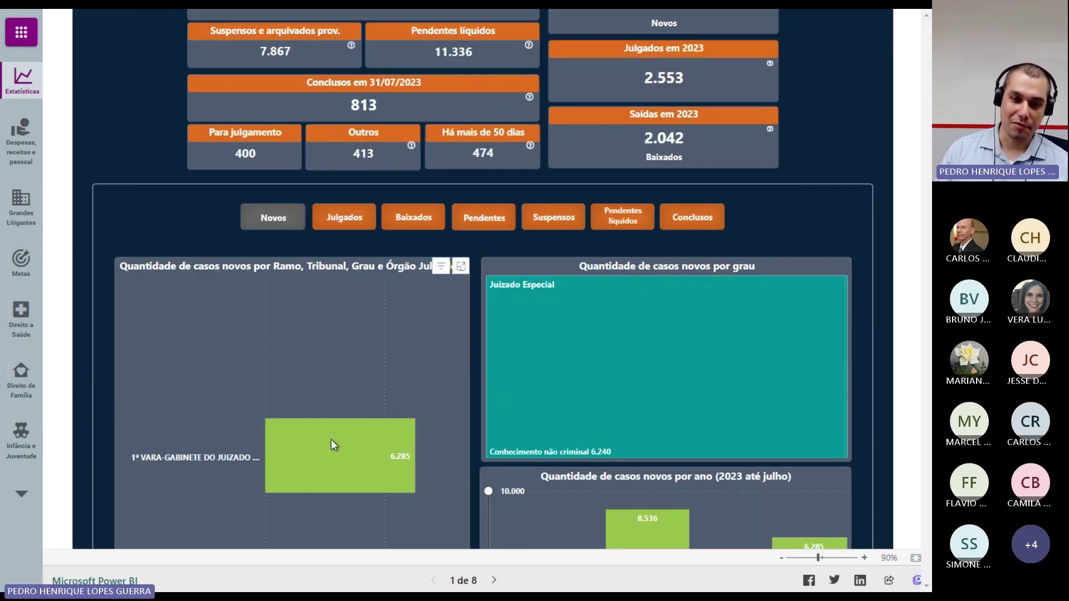
scroll(357, 435, "down", 2)
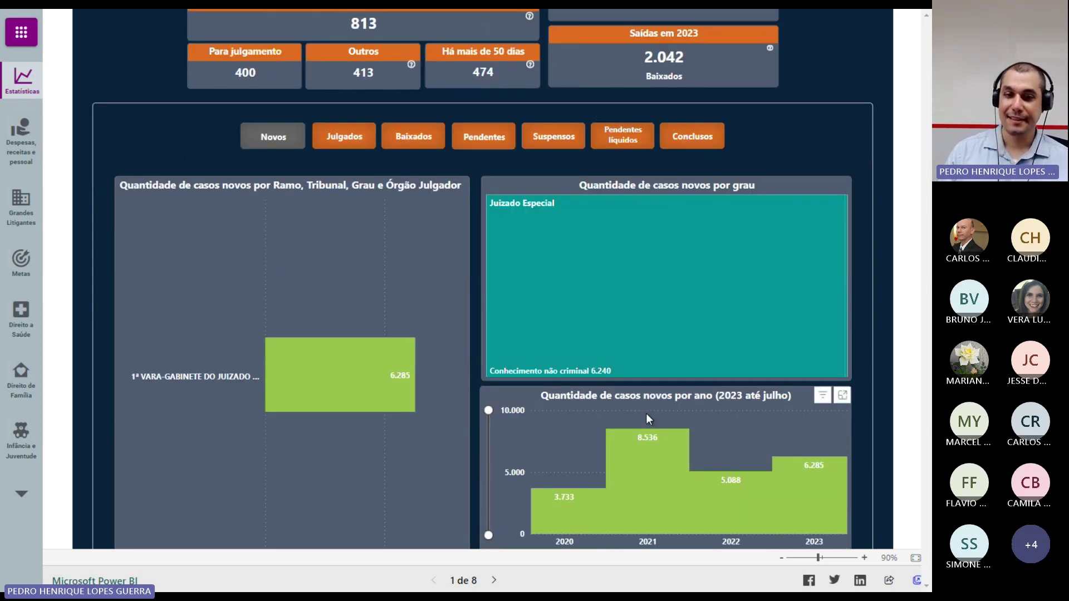
scroll(646, 413, "down", 3)
scroll(560, 330, "down", 2)
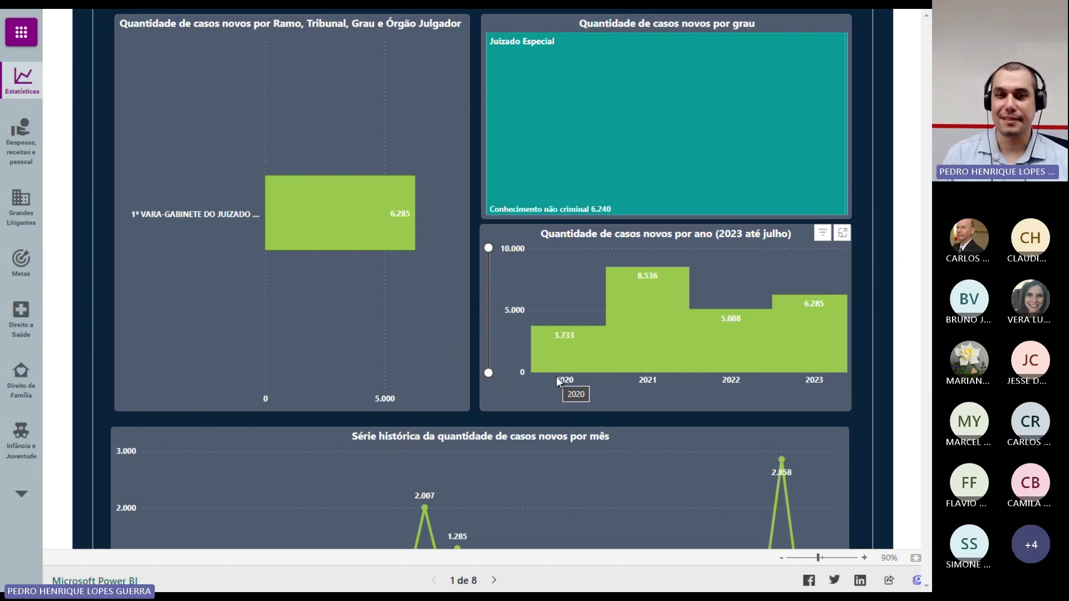
scroll(557, 377, "down", 4)
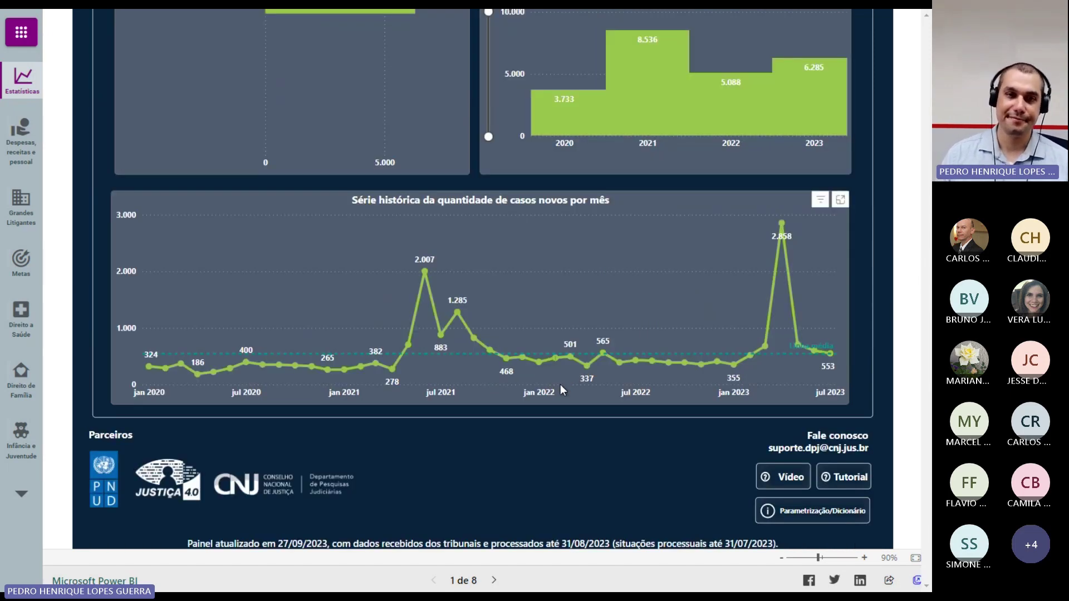
Step: Enlarge the monthly historical series of new cases, inspect its full range, and return to the report
left_click(840, 199)
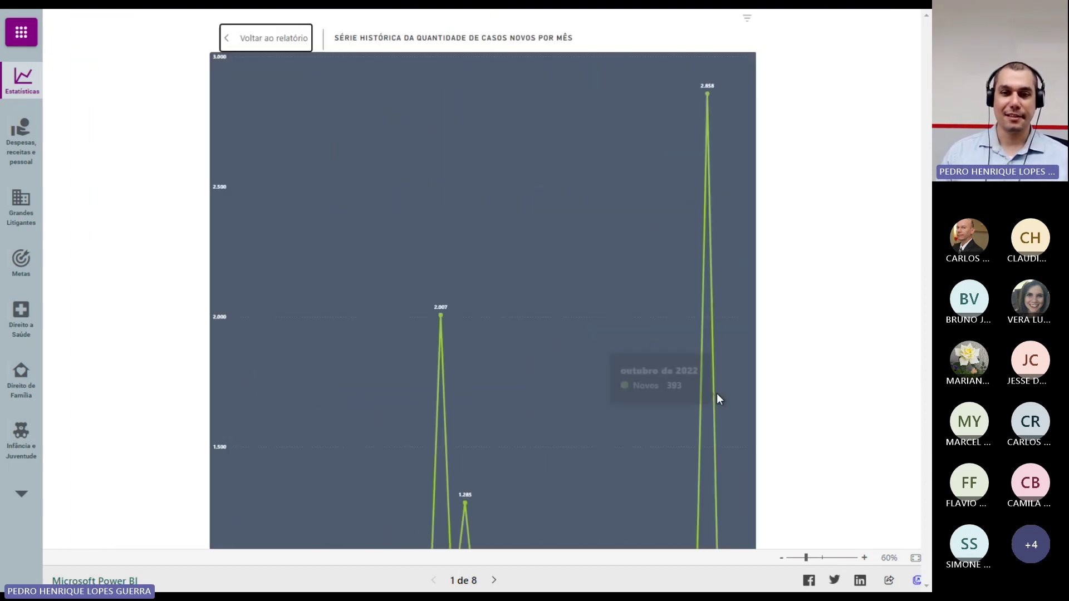
scroll(403, 219, "down", 10)
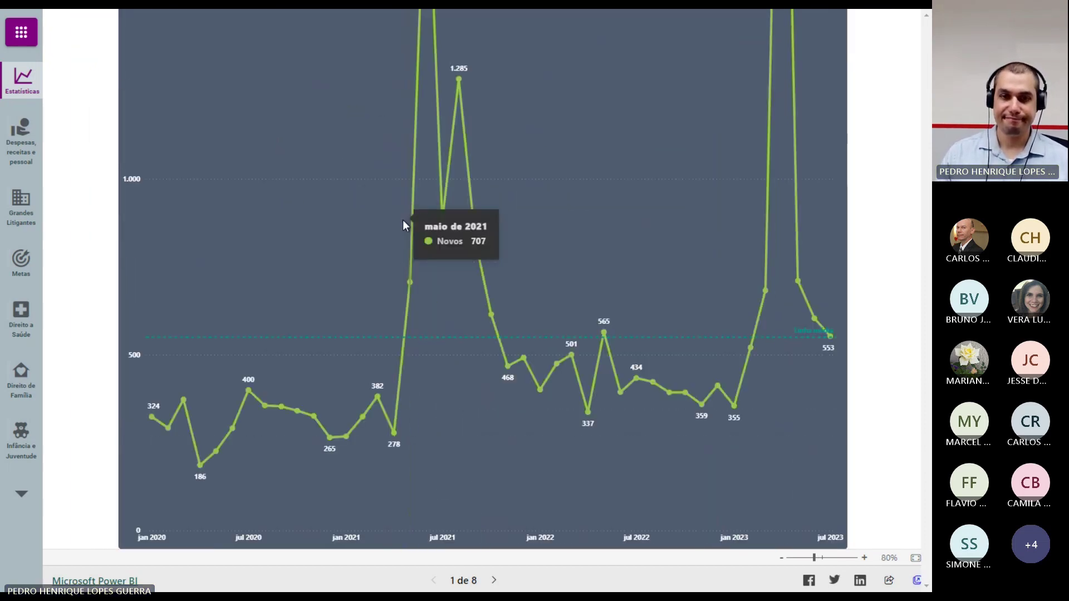
scroll(174, 245, "up", 4)
scroll(174, 249, "up", 5)
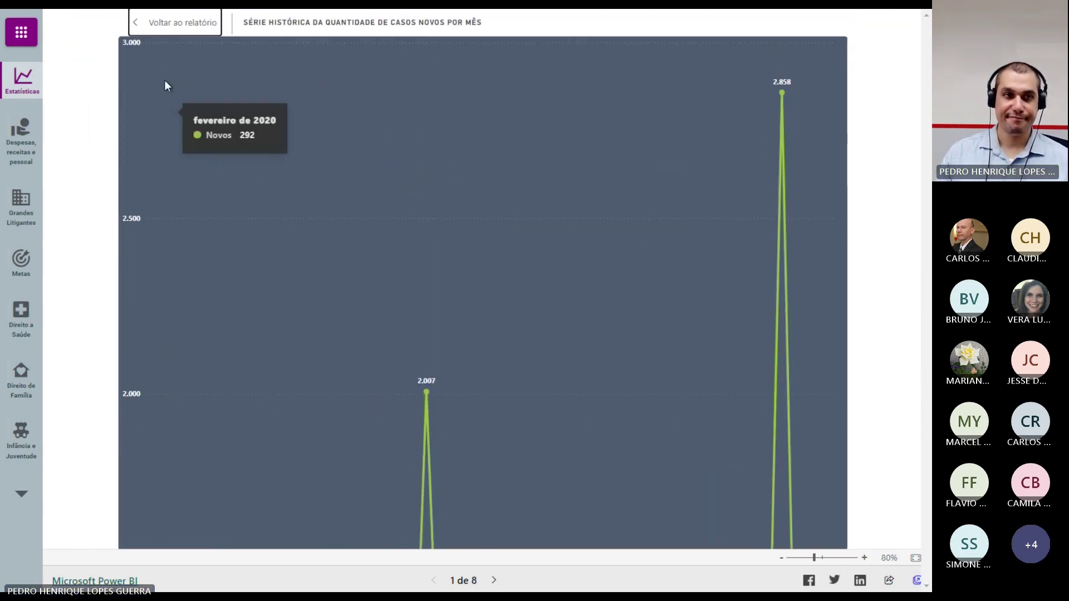
left_click(142, 22)
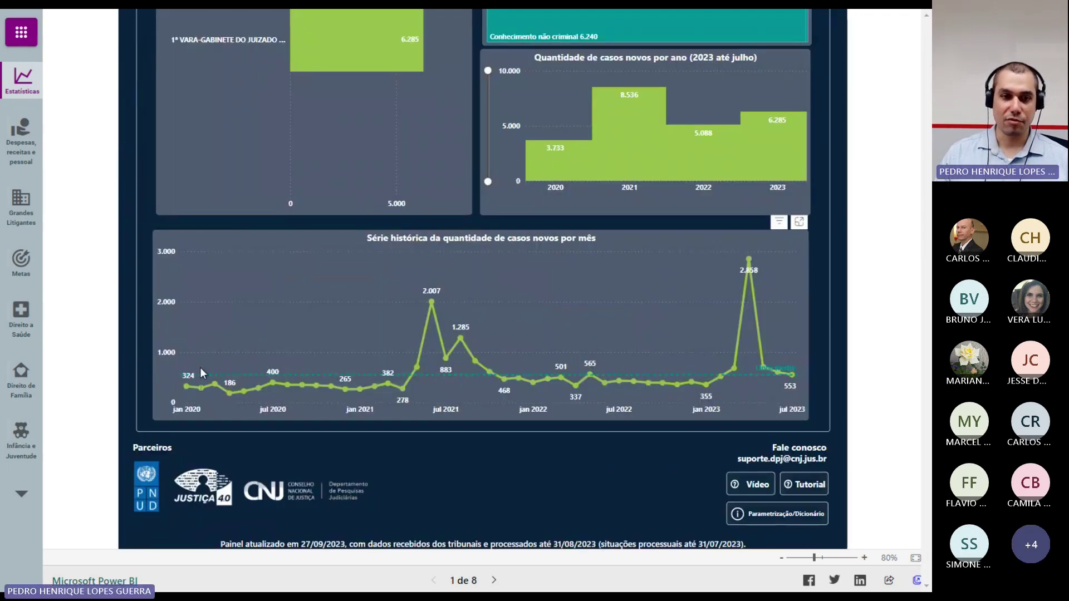
mouse_move(190, 371)
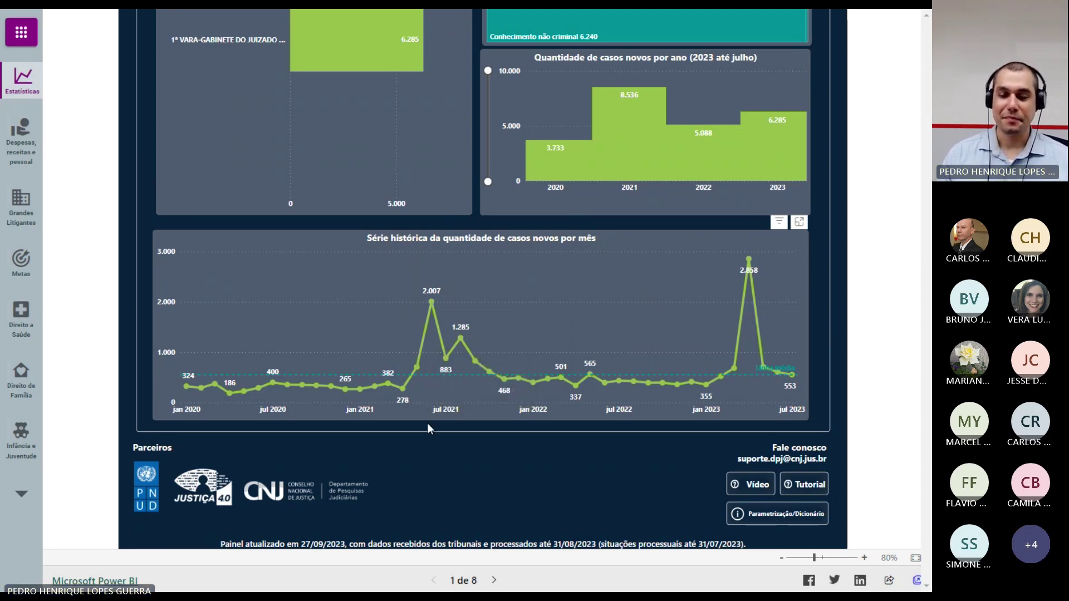
Step: Review the summary figures and new-case charts, and display the Julgados charts to compare judged cases by year
scroll(427, 422, "up", 10)
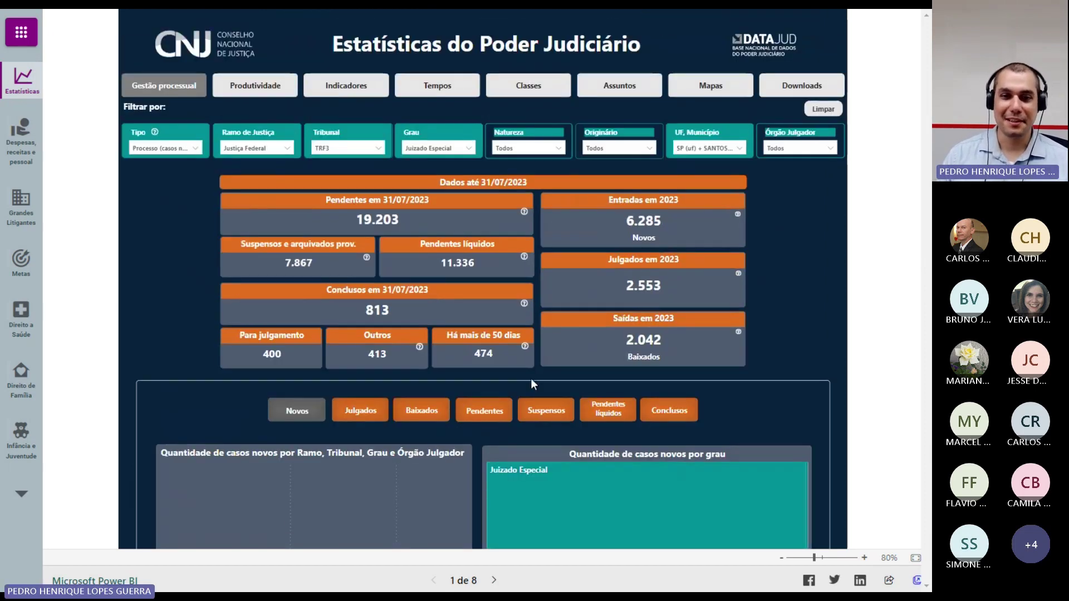
scroll(530, 379, "down", 10)
scroll(426, 385, "up", 3)
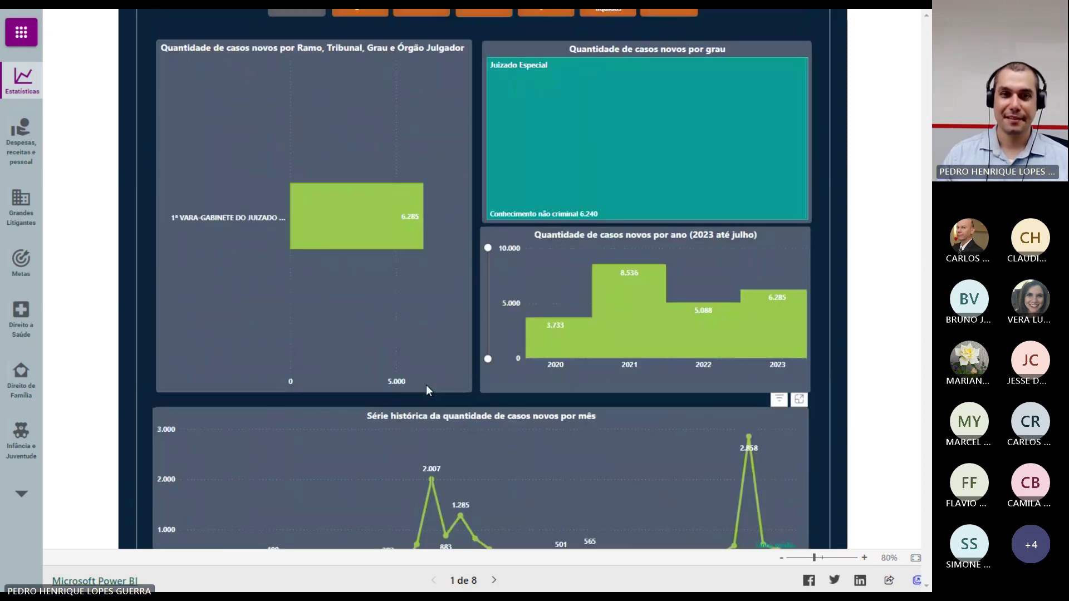
scroll(423, 395, "up", 4)
scroll(420, 405, "up", 3)
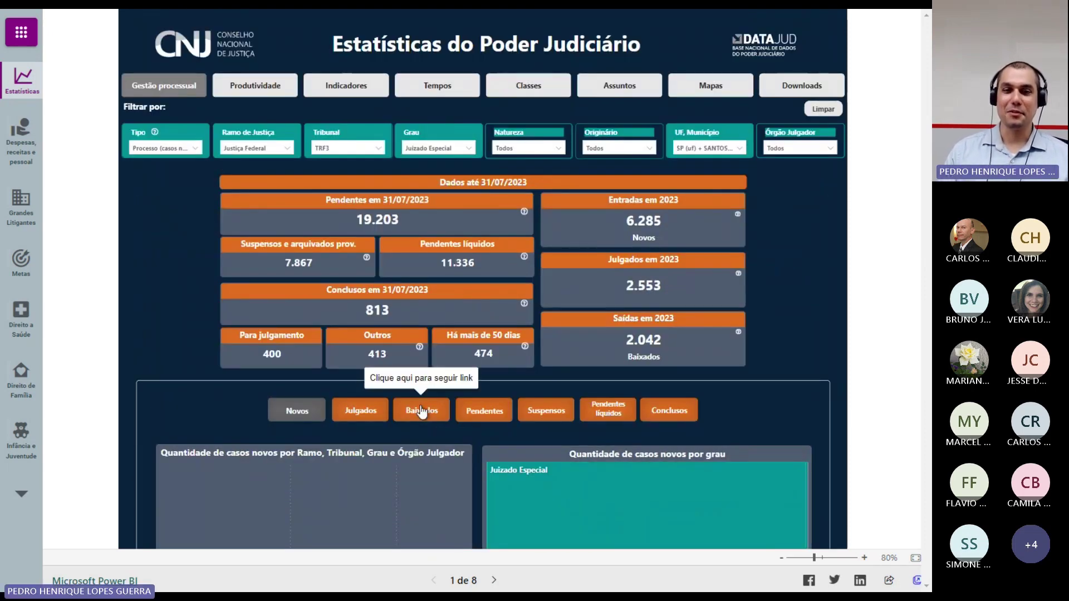
scroll(423, 412, "down", 4)
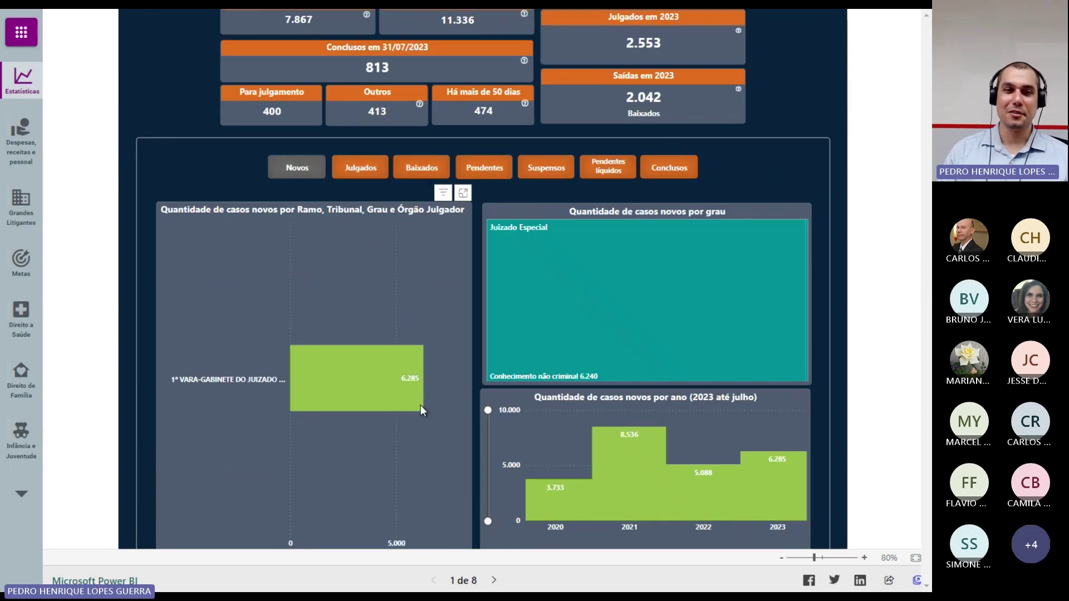
left_click(361, 173)
scroll(335, 359, "down", 4)
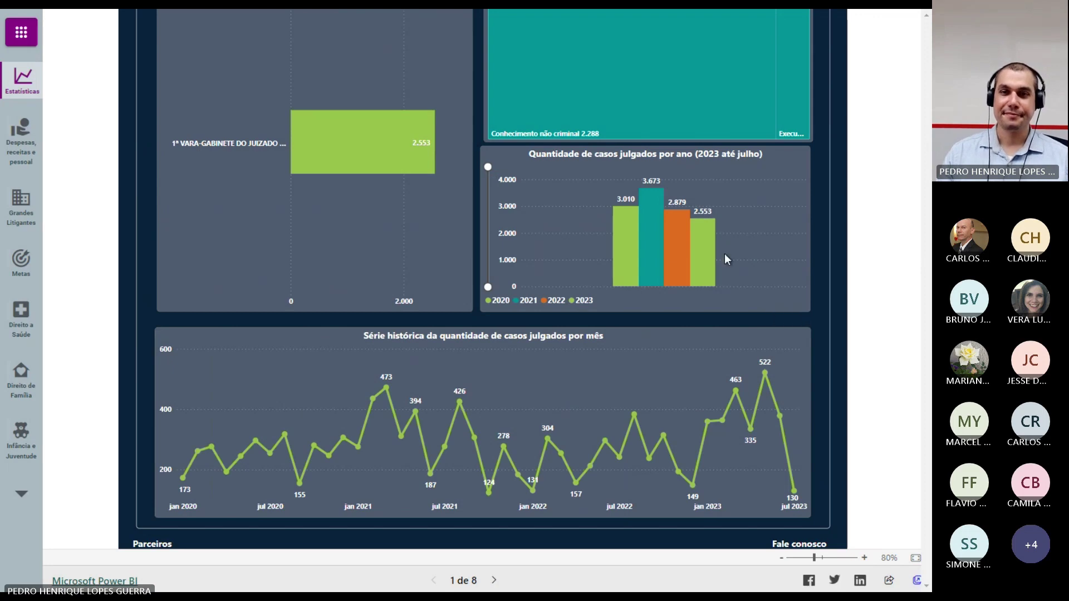
mouse_move(652, 203)
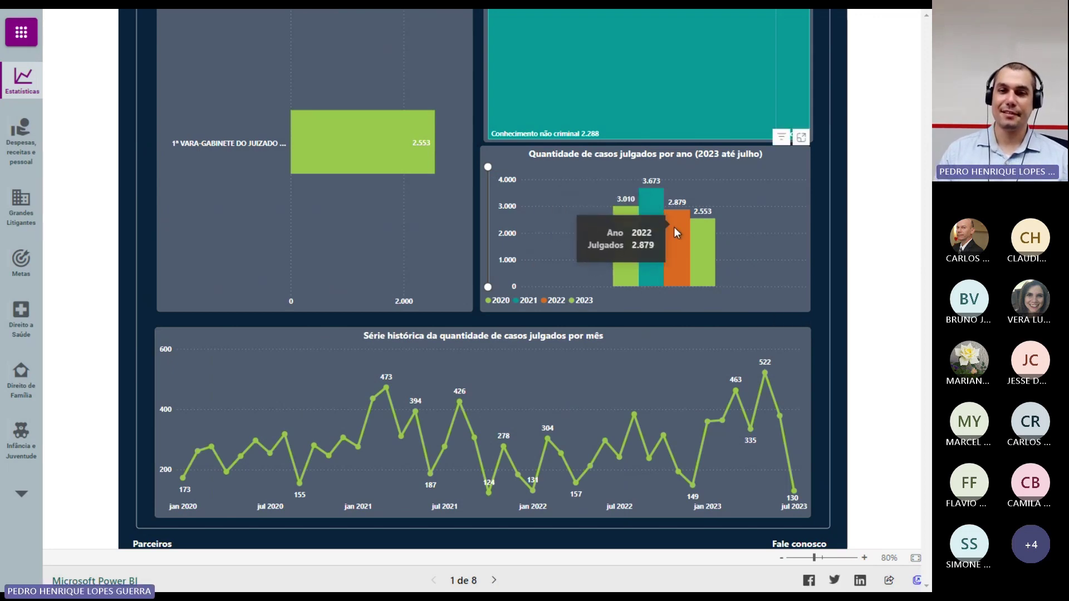
scroll(693, 242, "up", 4)
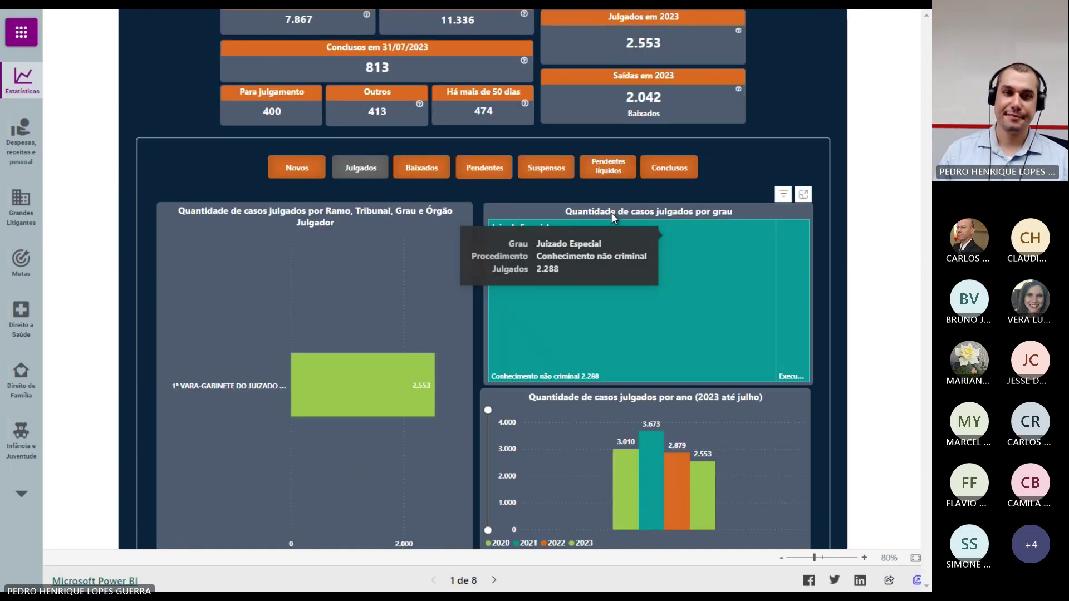
Step: Switch the charts to Baixados and review the closed cases by year and month
left_click(415, 167)
scroll(415, 167, "down", 5)
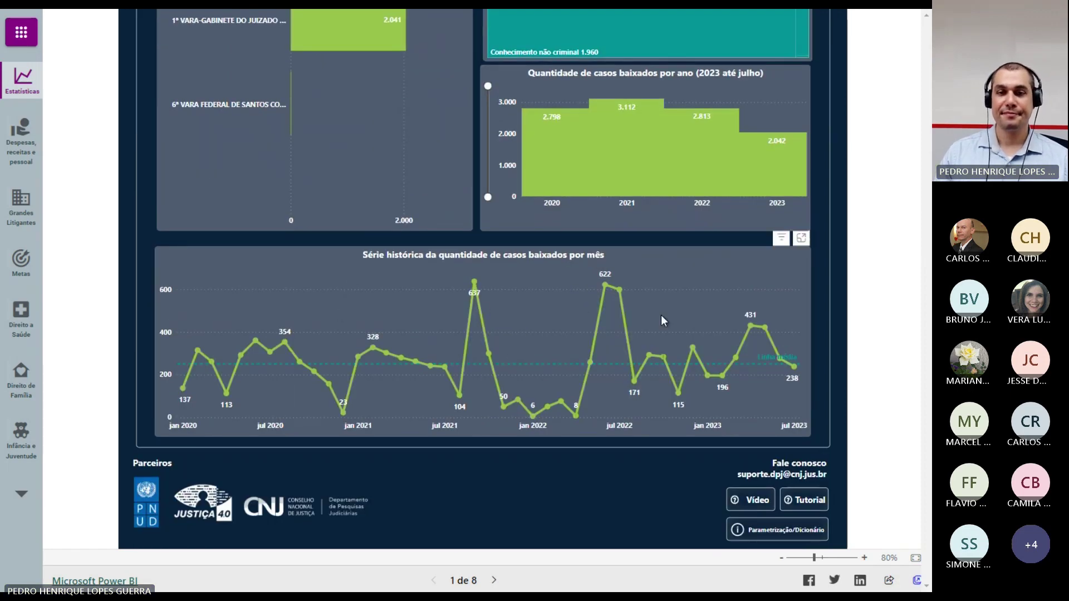
scroll(660, 315, "up", 5)
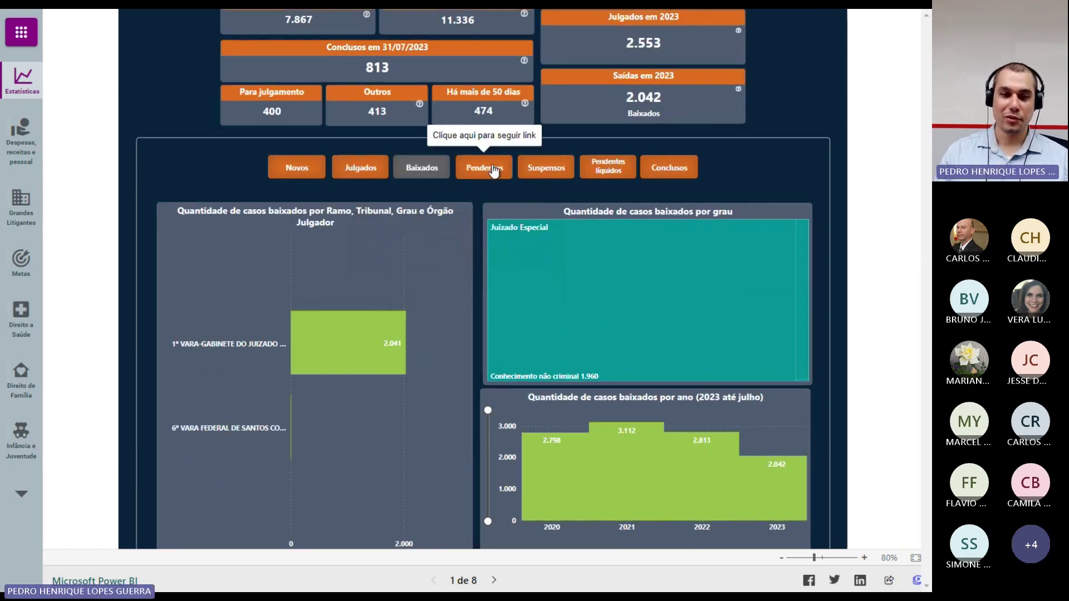
Step: Switch the charts to Pendentes and examine the pending cases by year and in the monthly historical series
left_click(493, 170)
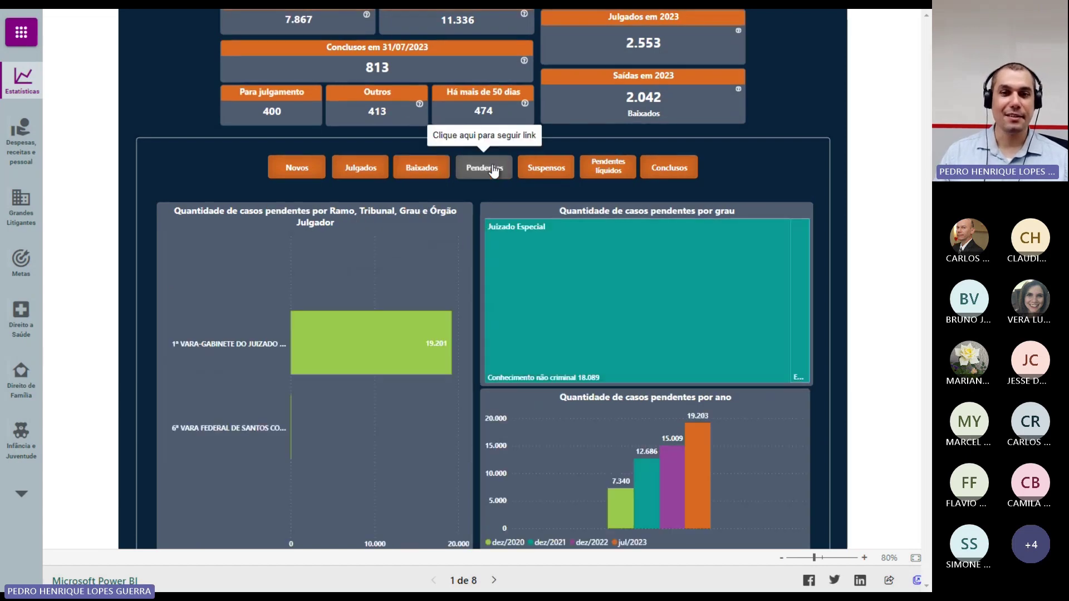
scroll(494, 171, "down", 4)
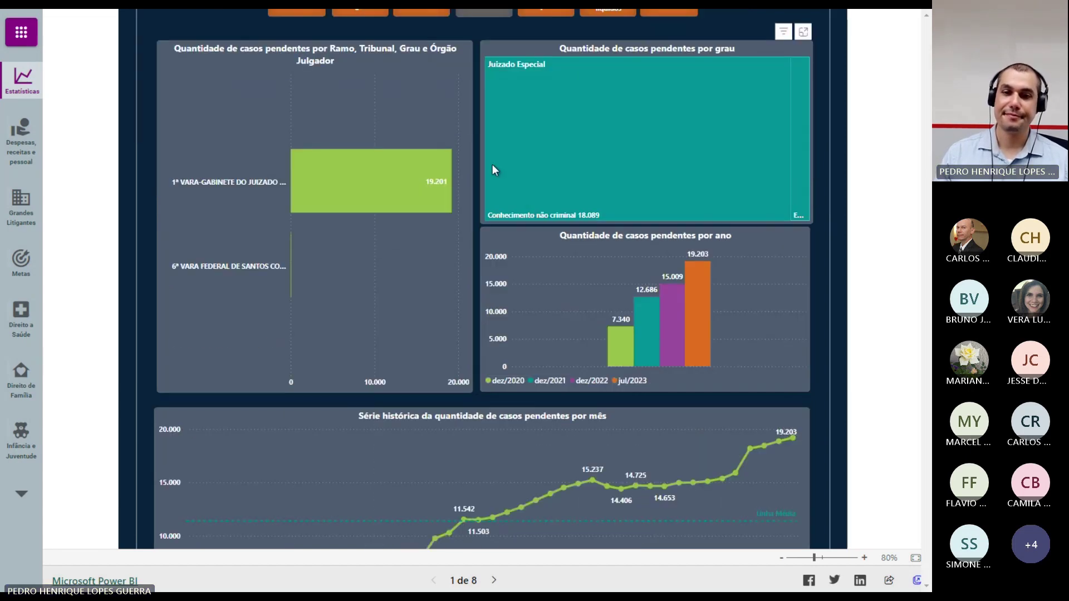
scroll(200, 217, "down", 1)
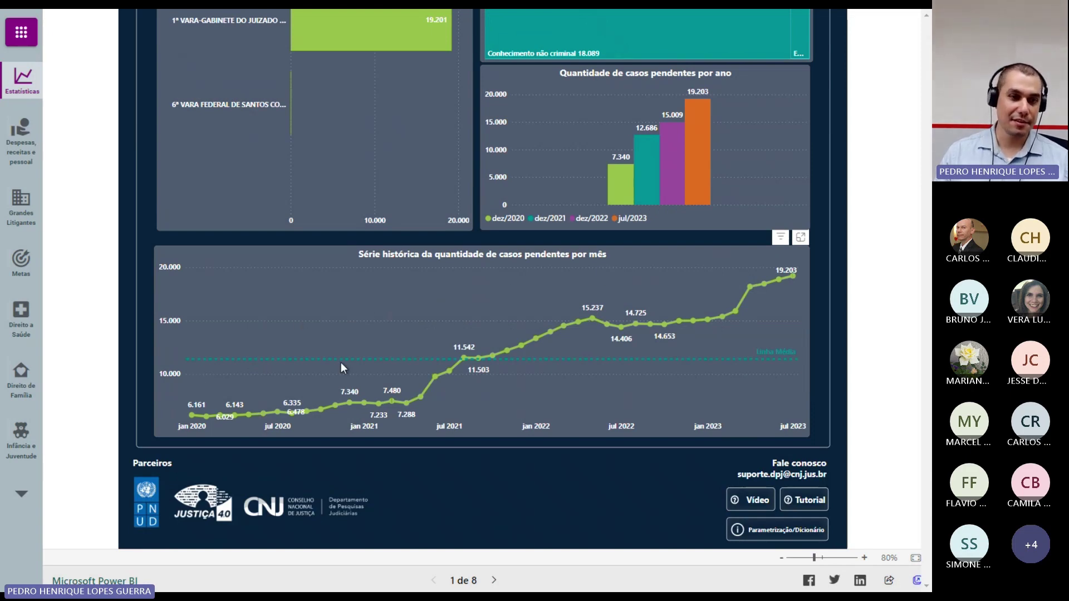
scroll(597, 412, "up", 4)
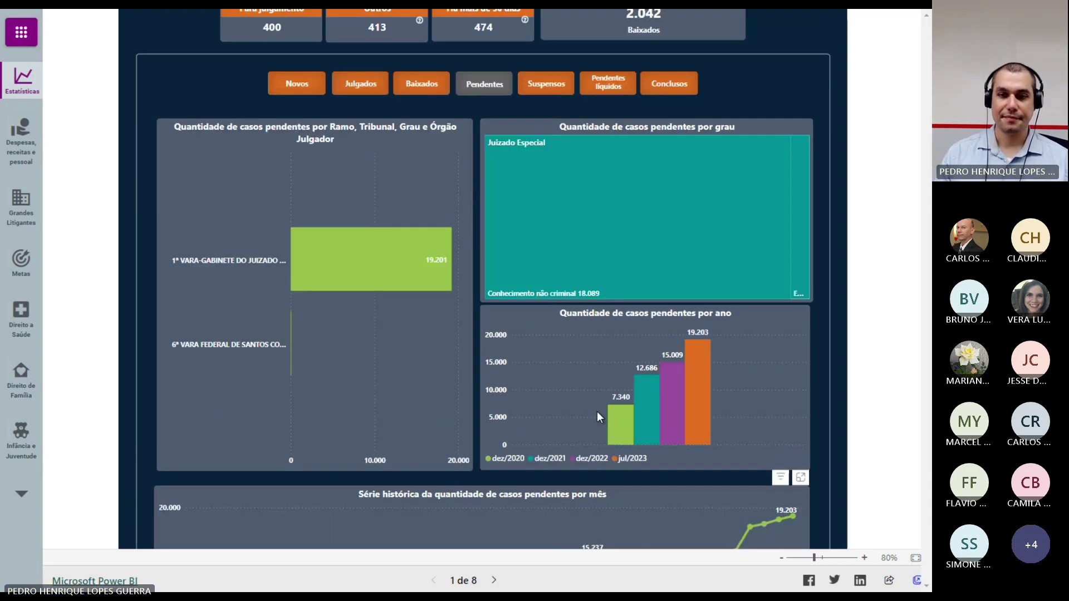
Step: Switch the charts to Suspensos and review the suspended and provisionally archived cases by level, year and month
left_click(555, 85)
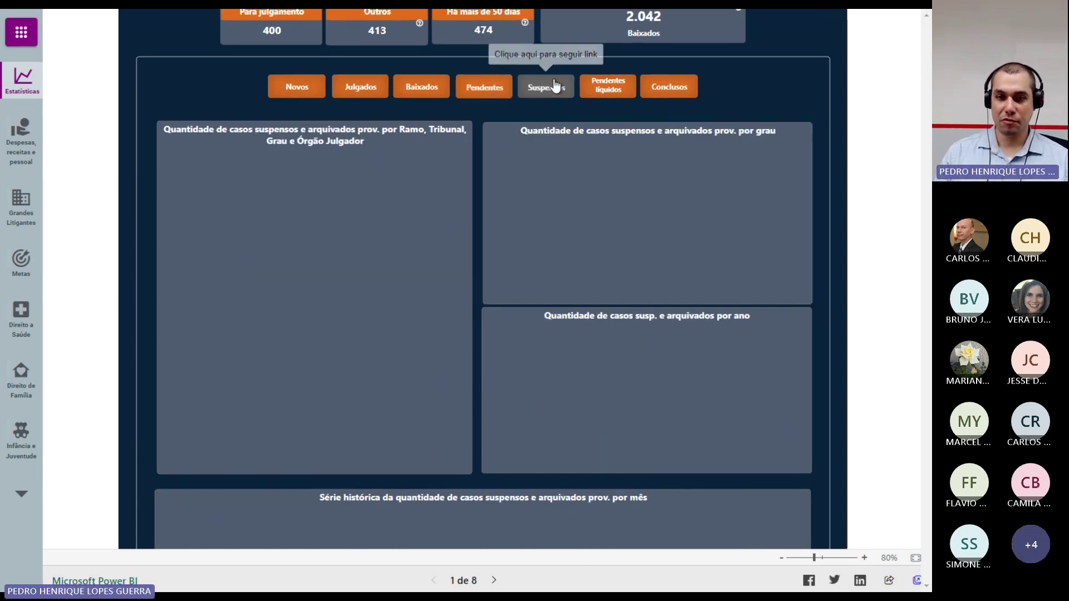
scroll(283, 339, "down", 4)
scroll(590, 275, "up", 5)
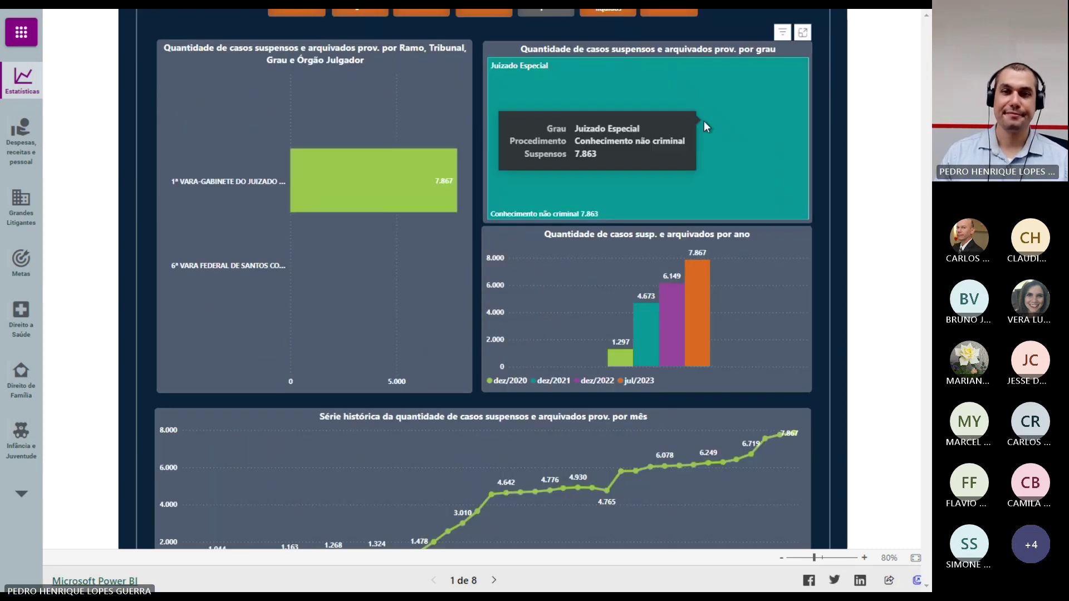
Step: Switch the charts to Pendentes líquidos and review the net pending cases by year and month
left_click(616, 176)
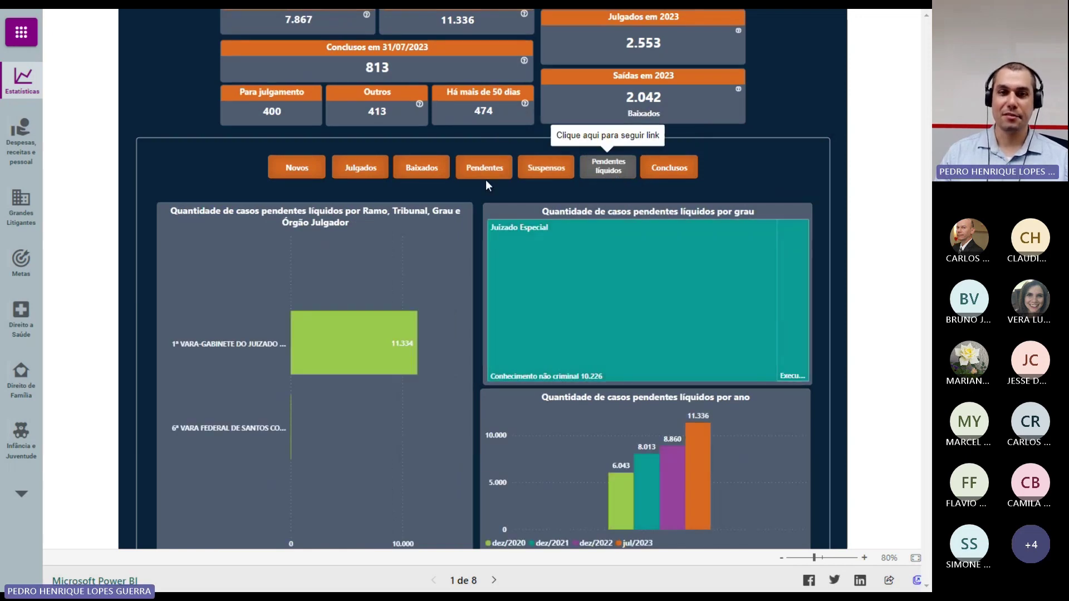
scroll(632, 156, "down", 6)
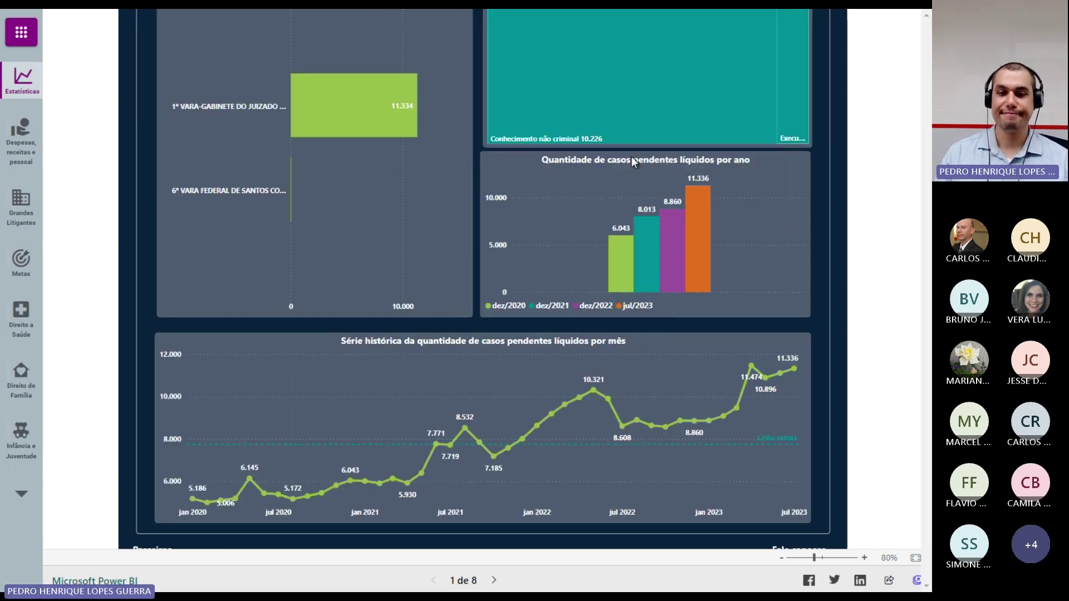
scroll(547, 285, "up", 4)
scroll(547, 285, "up", 4)
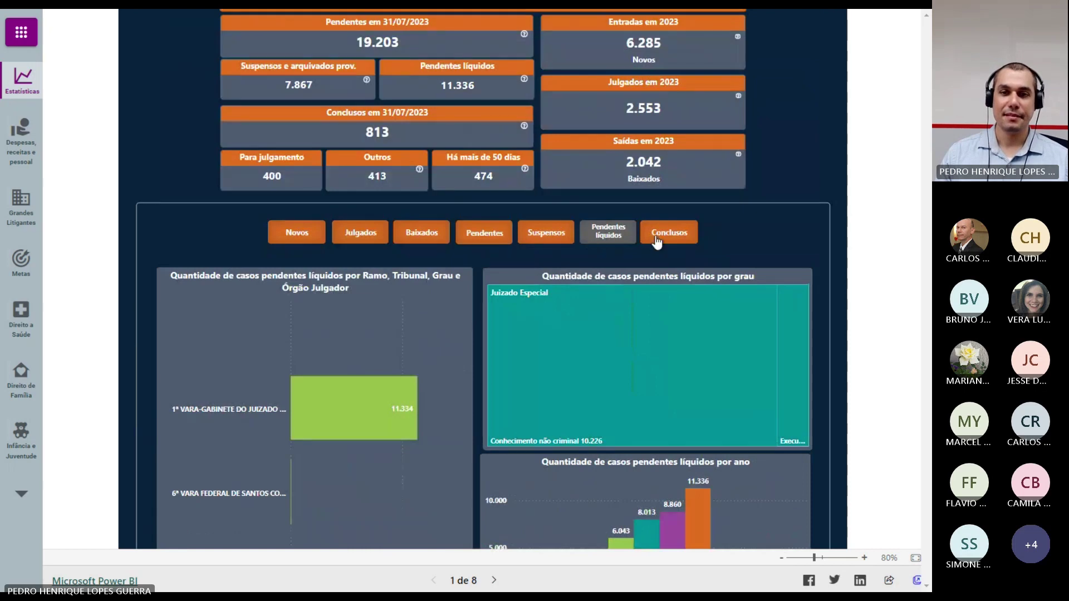
Step: Switch the charts to Conclusos to view the cases awaiting a judge's decision
left_click(671, 239)
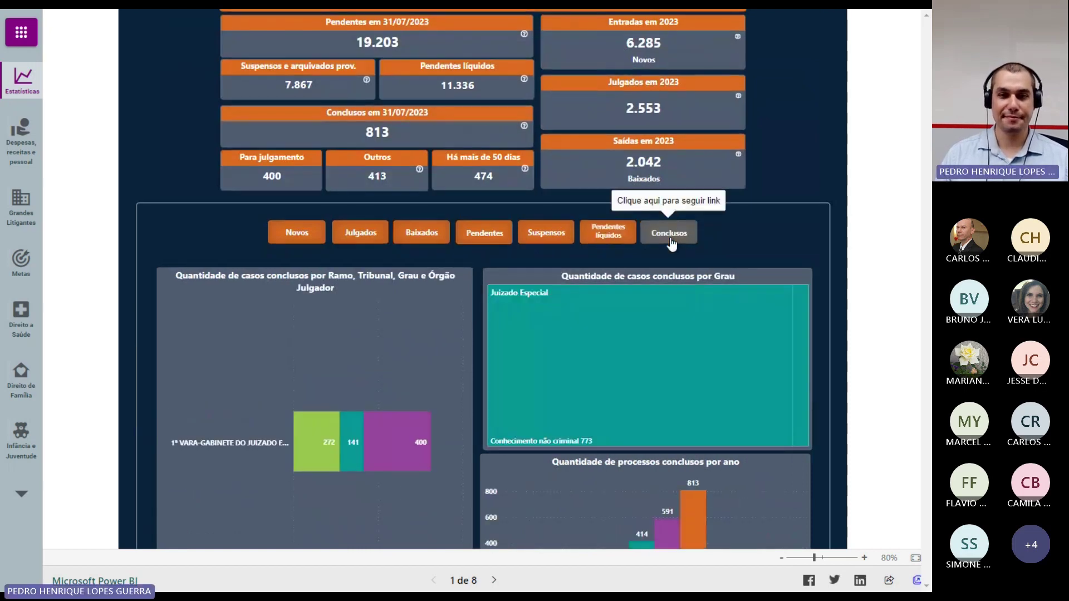
Step: Review the Conclusos charts by court unit, level and year, along with the monthly historical series
scroll(671, 240, "down", 3)
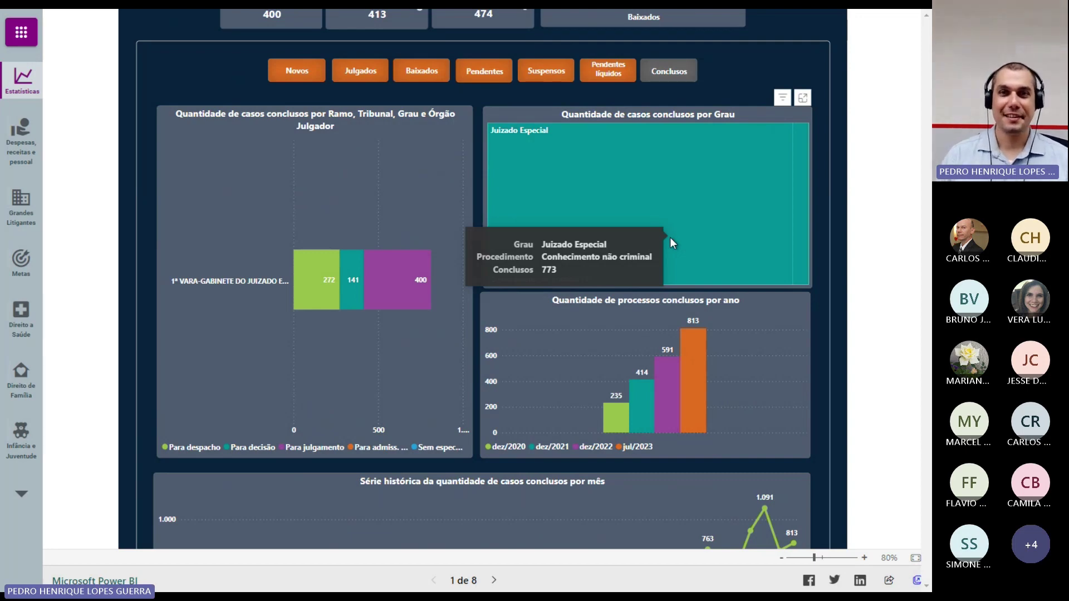
scroll(577, 230, "up", 6)
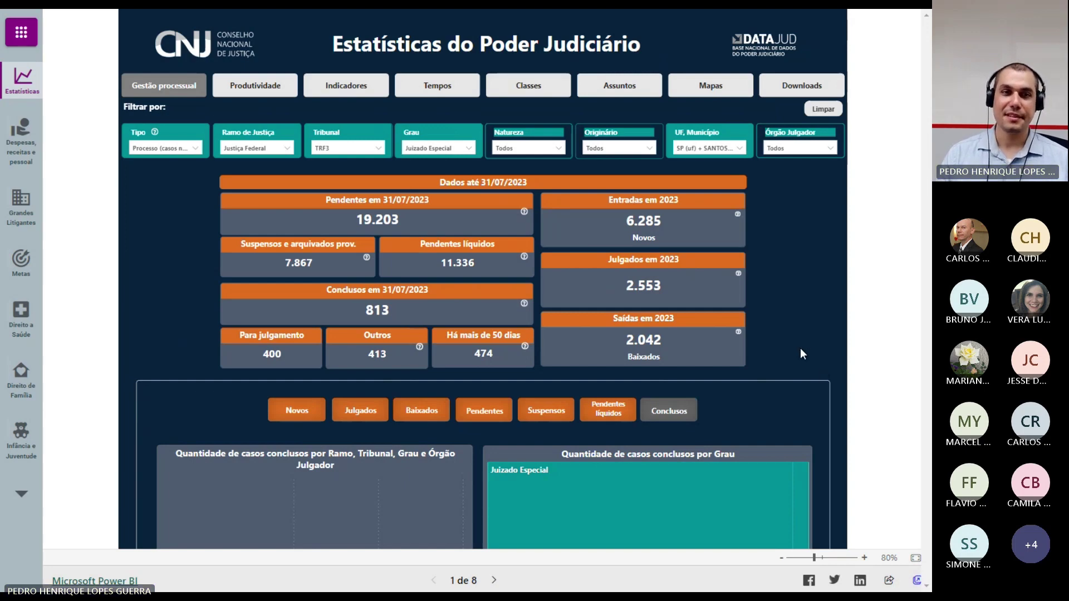
scroll(817, 315, "down", 10)
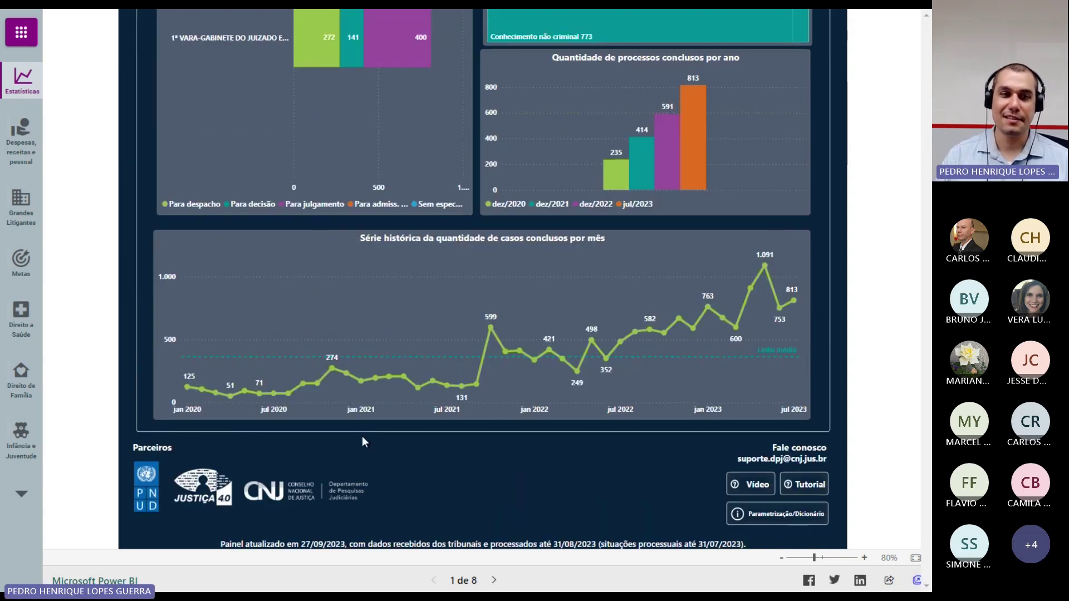
Step: Open the Produtividade page and review the Decisões charts by court unit, level, year and month
scroll(362, 436, "up", 10)
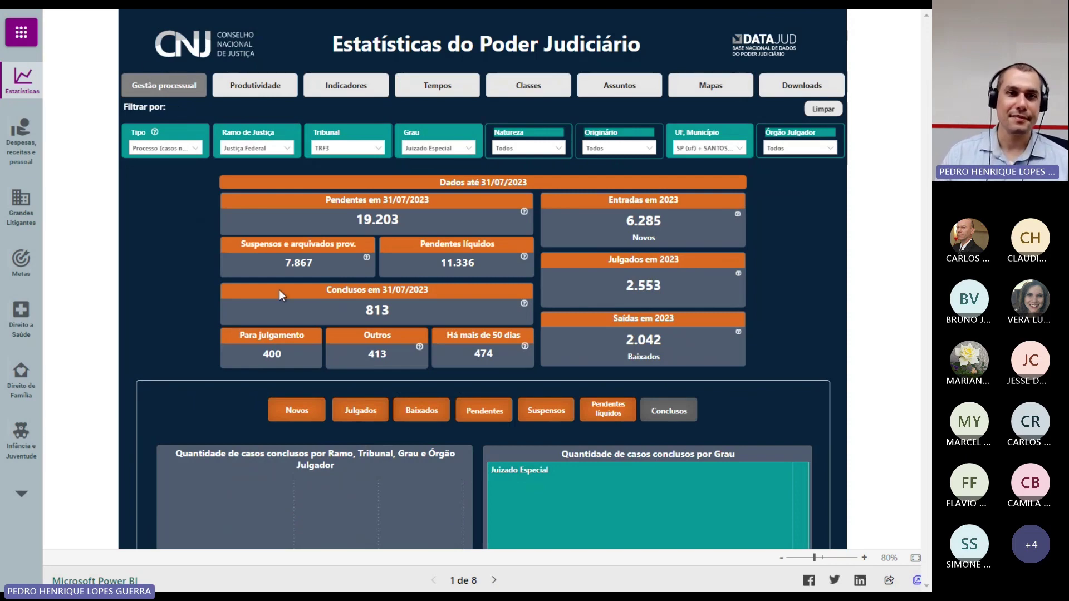
scroll(280, 290, "up", 1)
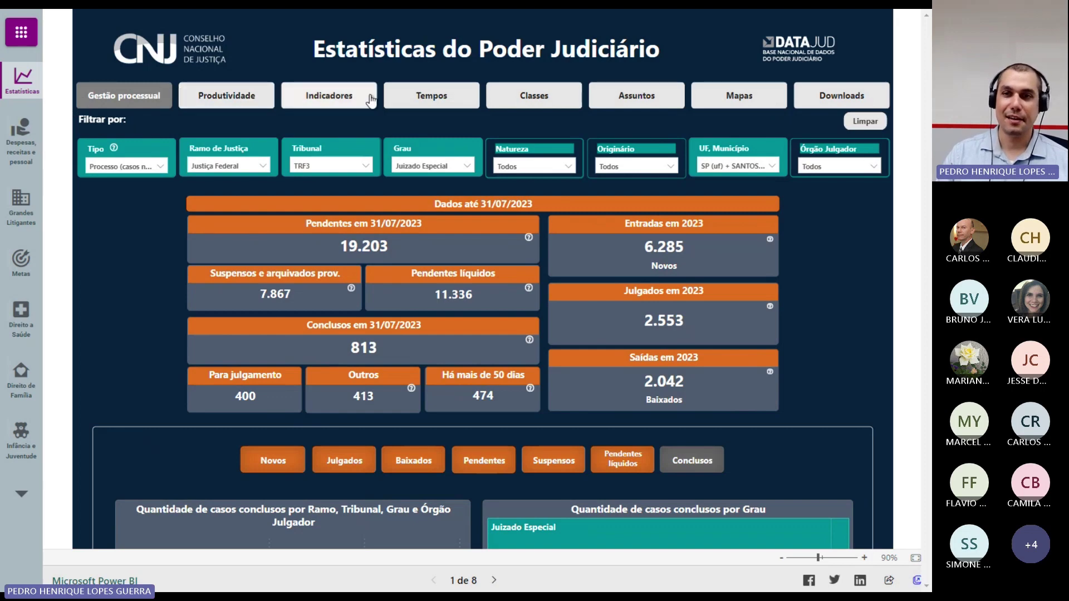
left_click(254, 98)
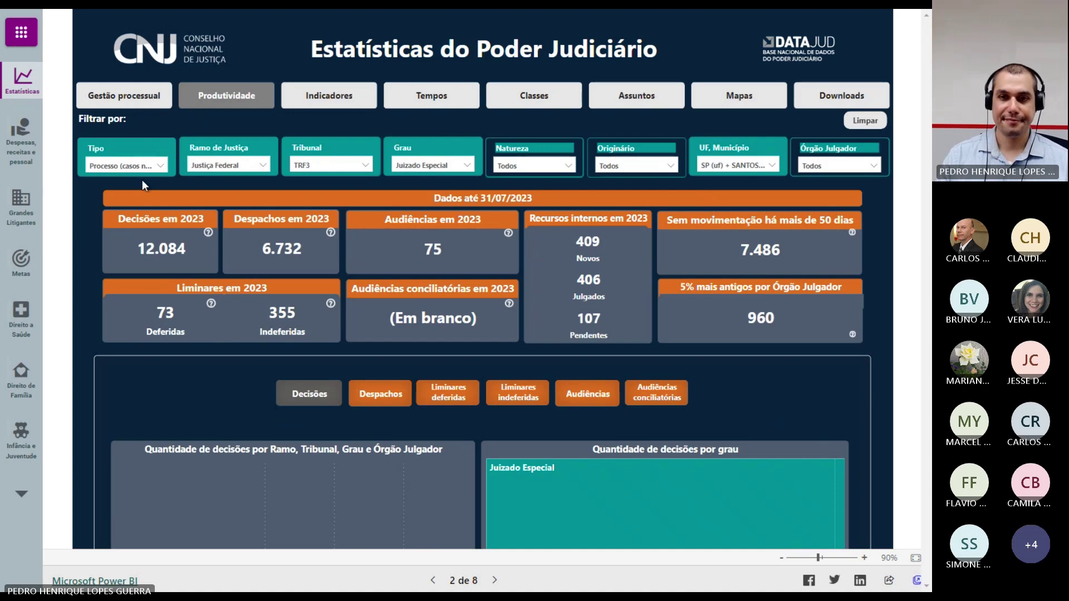
scroll(143, 179, "down", 5)
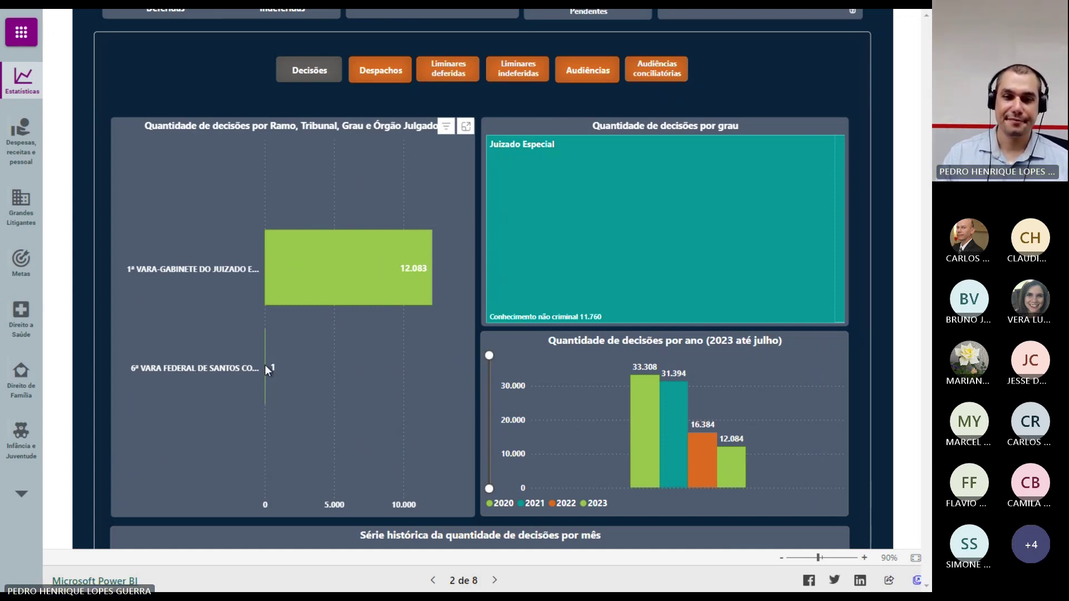
mouse_move(265, 366)
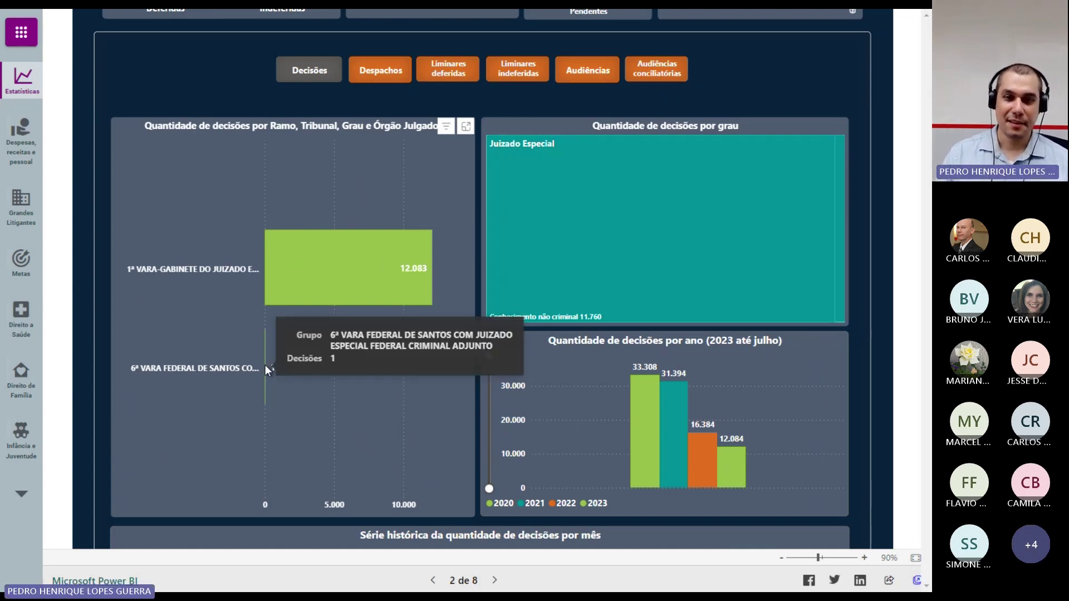
scroll(265, 365, "down", 4)
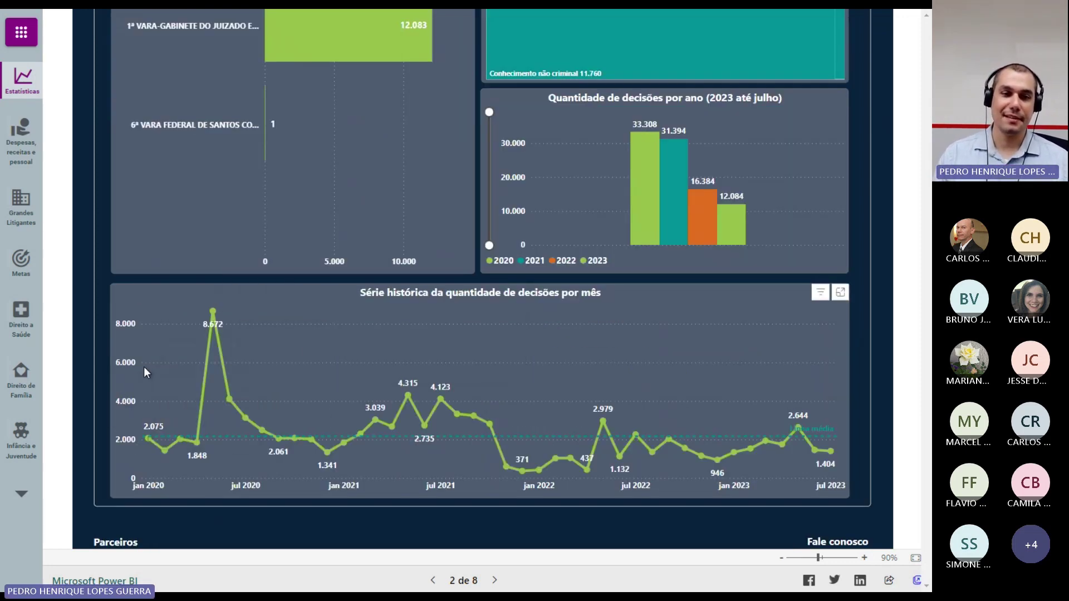
scroll(682, 390, "up", 4)
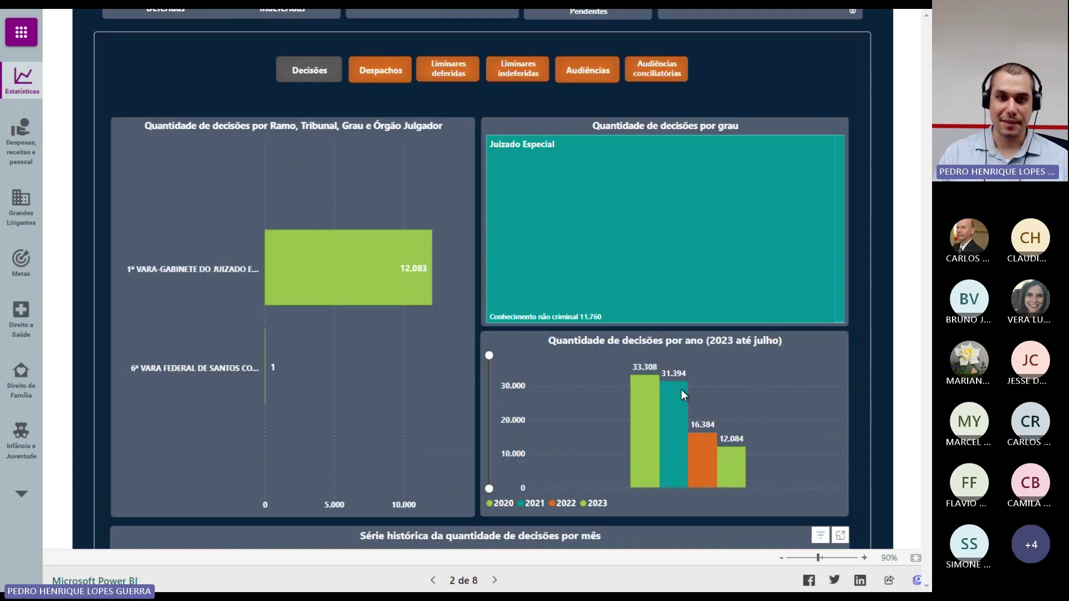
Step: Switch the productivity charts to Despachos and review them by court unit, level, year and month
scroll(671, 392, "up", 5)
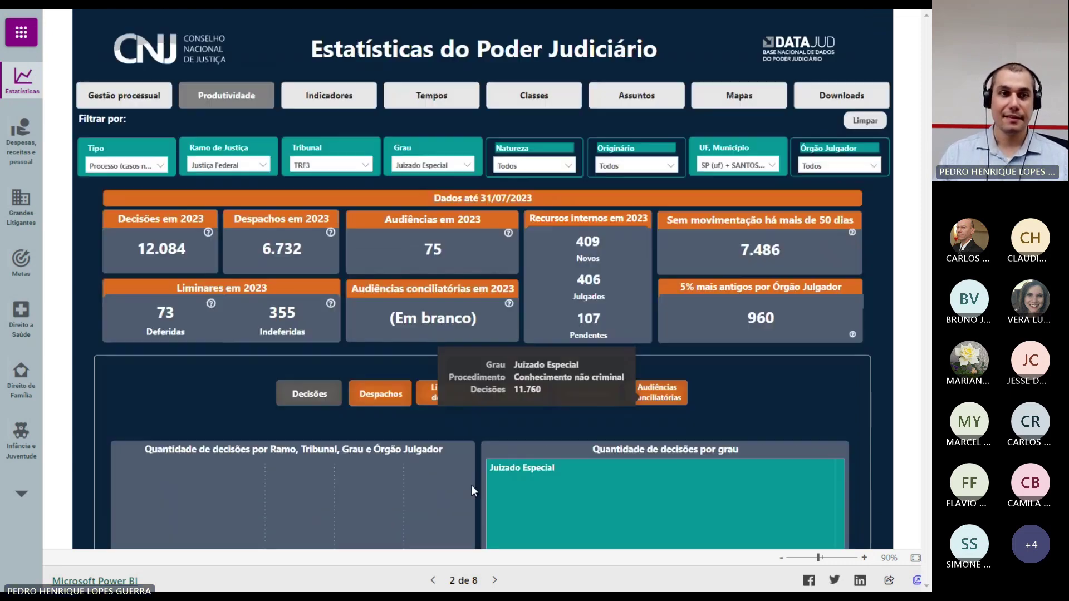
scroll(380, 351, "down", 1)
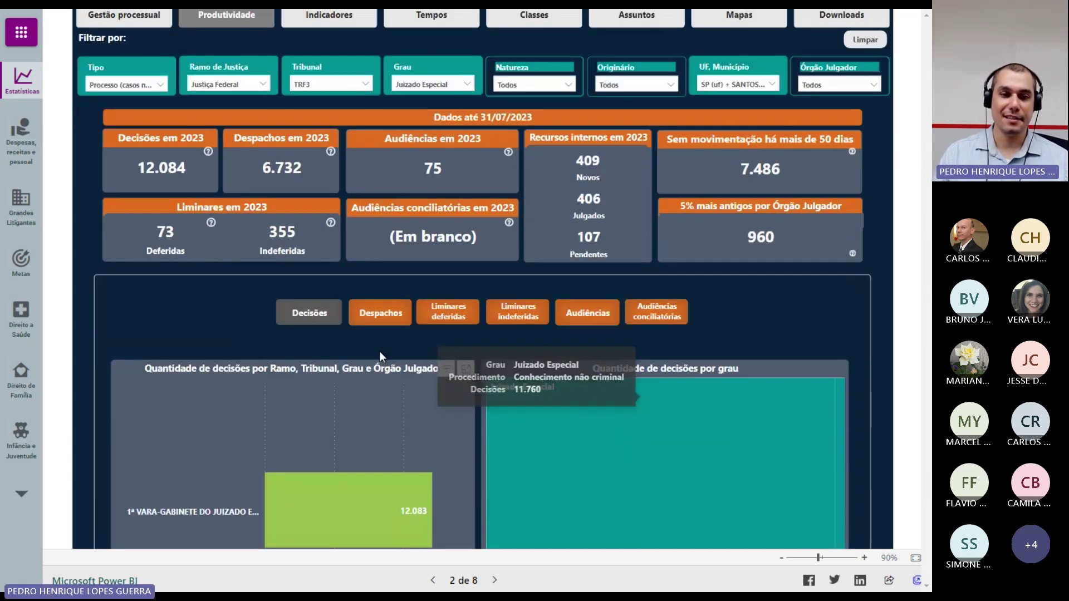
left_click(390, 317)
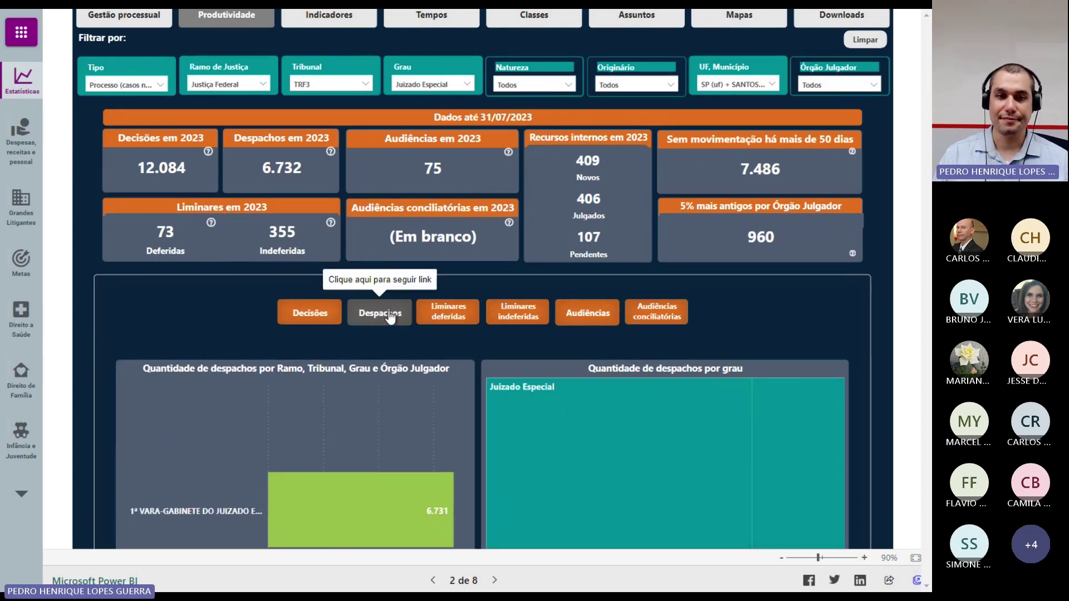
scroll(389, 310, "down", 3)
scroll(388, 311, "down", 4)
Step: Review the Liminares deferidas charts and then the Liminares indeferidas charts by year and month
scroll(389, 311, "up", 4)
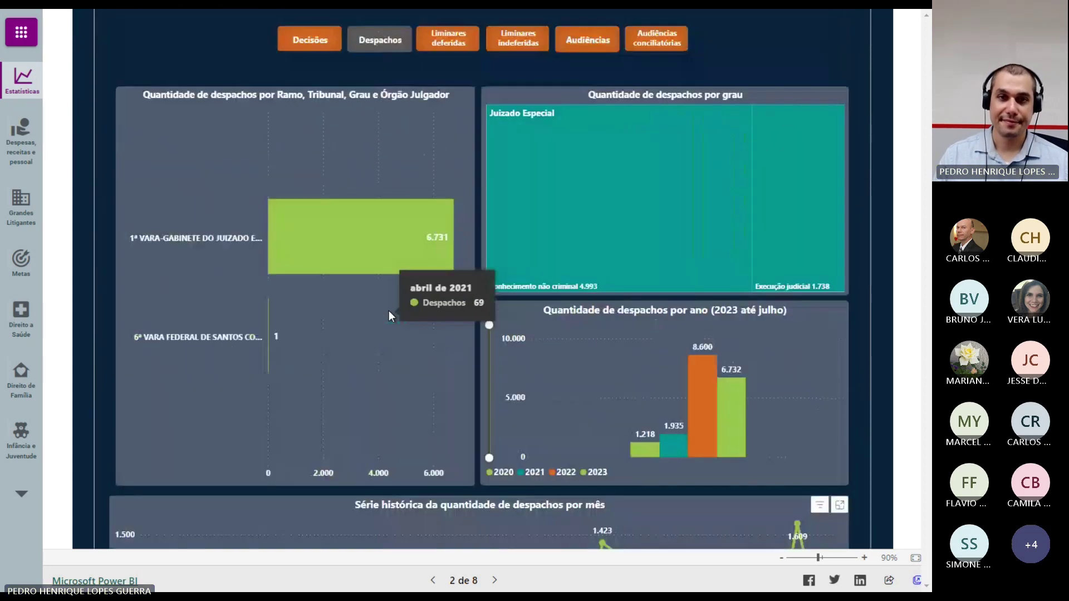
scroll(389, 316, "up", 5)
left_click(445, 365)
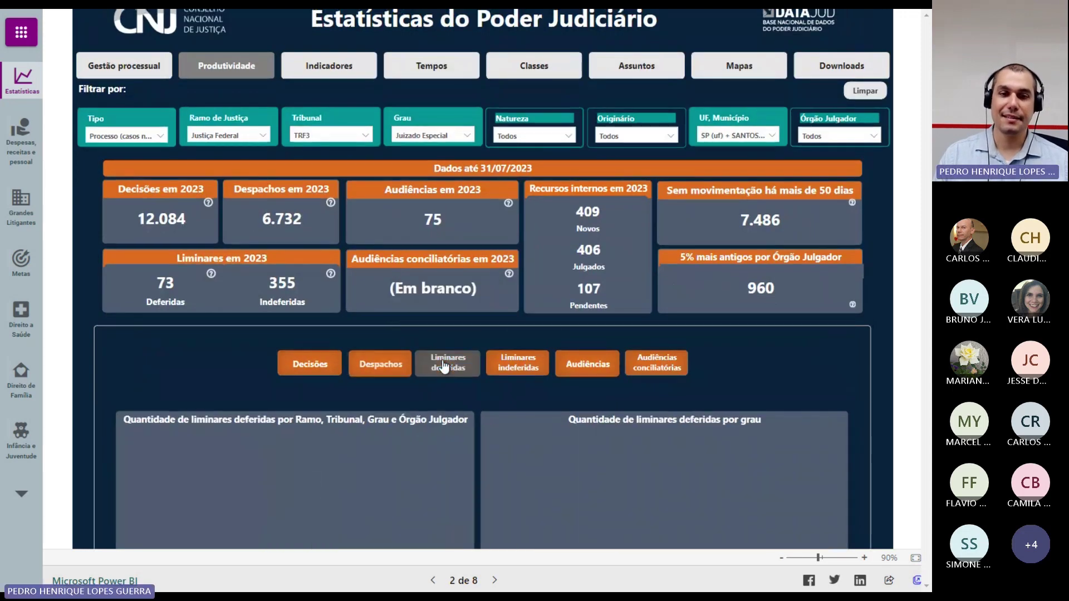
scroll(444, 364, "down", 9)
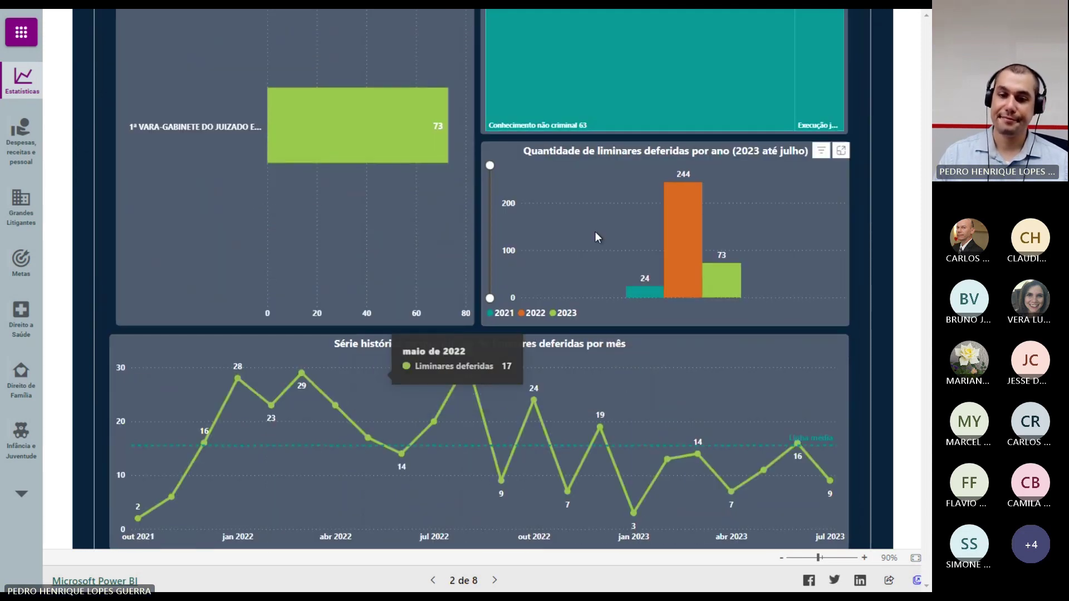
scroll(694, 344, "up", 6)
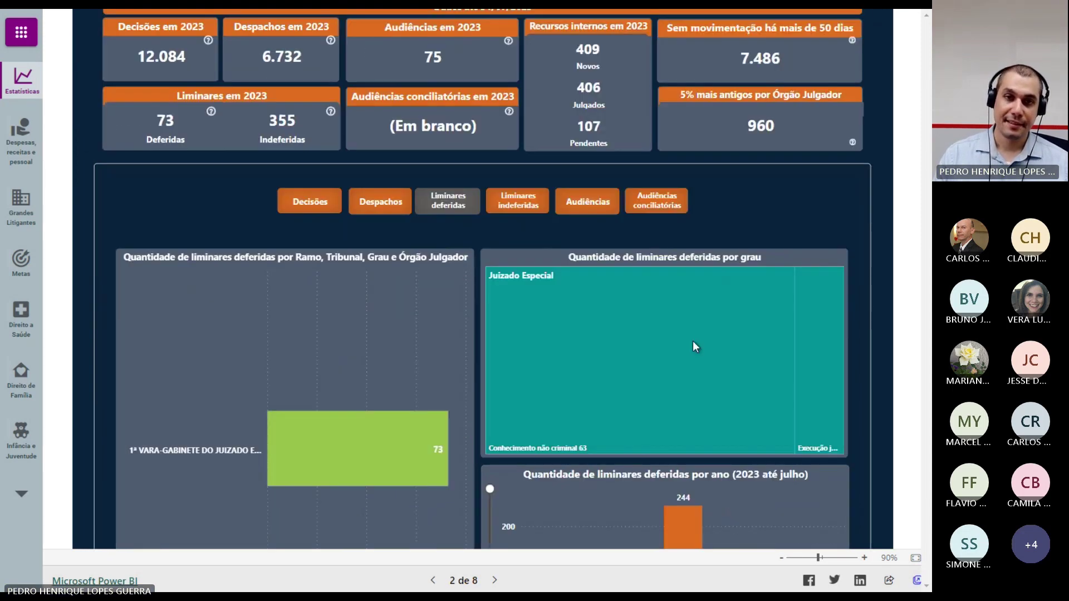
left_click(514, 199)
scroll(412, 401, "down", 5)
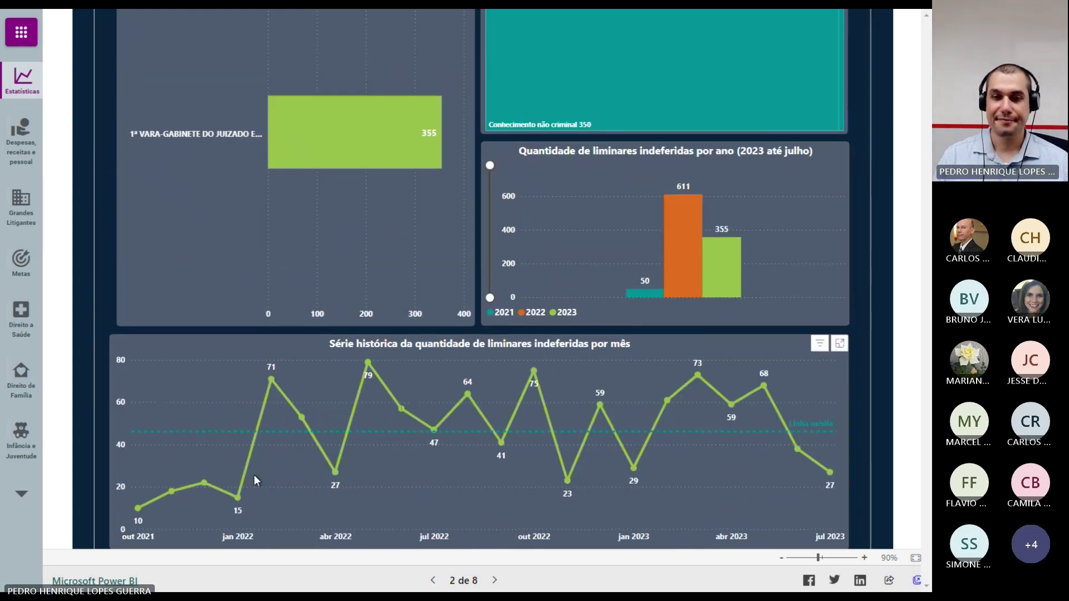
Step: Review the Audiências charts by level, year and month, and switch the charts to Audiências conciliatórias
scroll(218, 484, "up", 7)
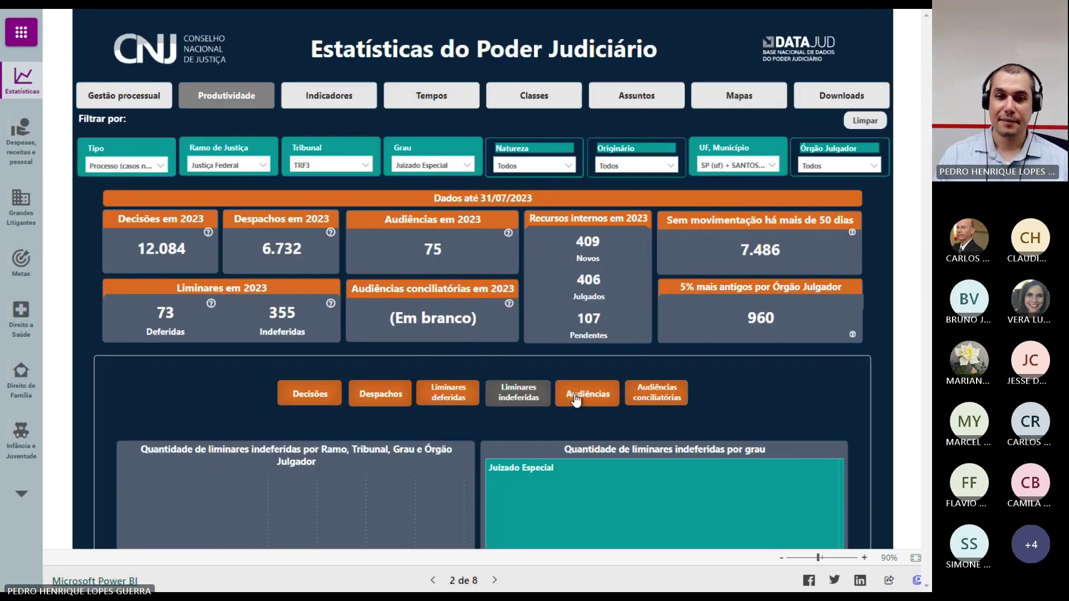
left_click(586, 395)
scroll(586, 395, "down", 5)
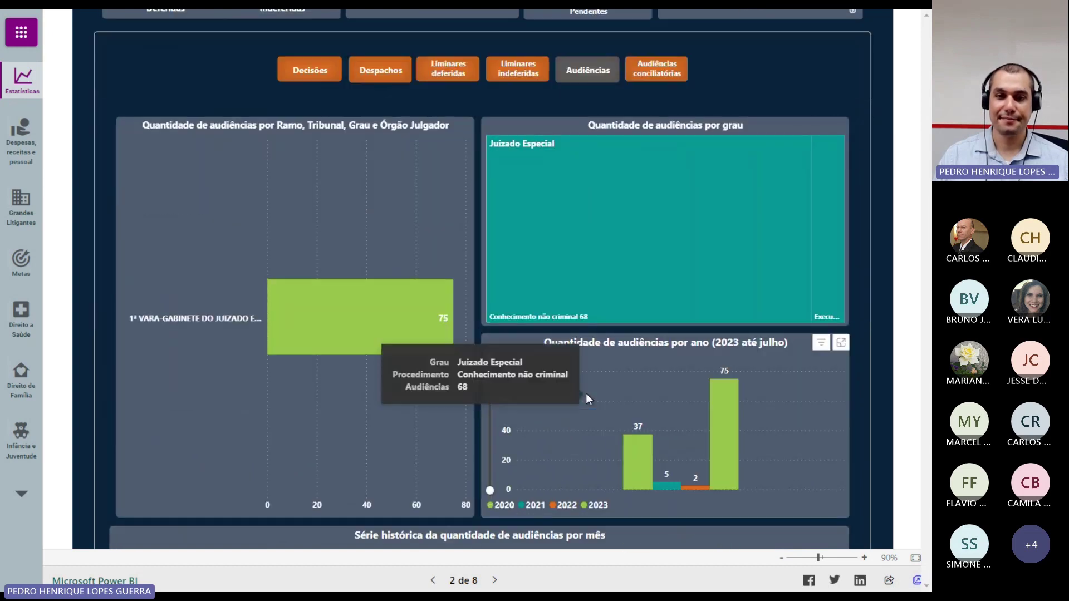
scroll(586, 399, "down", 1)
scroll(586, 399, "up", 5)
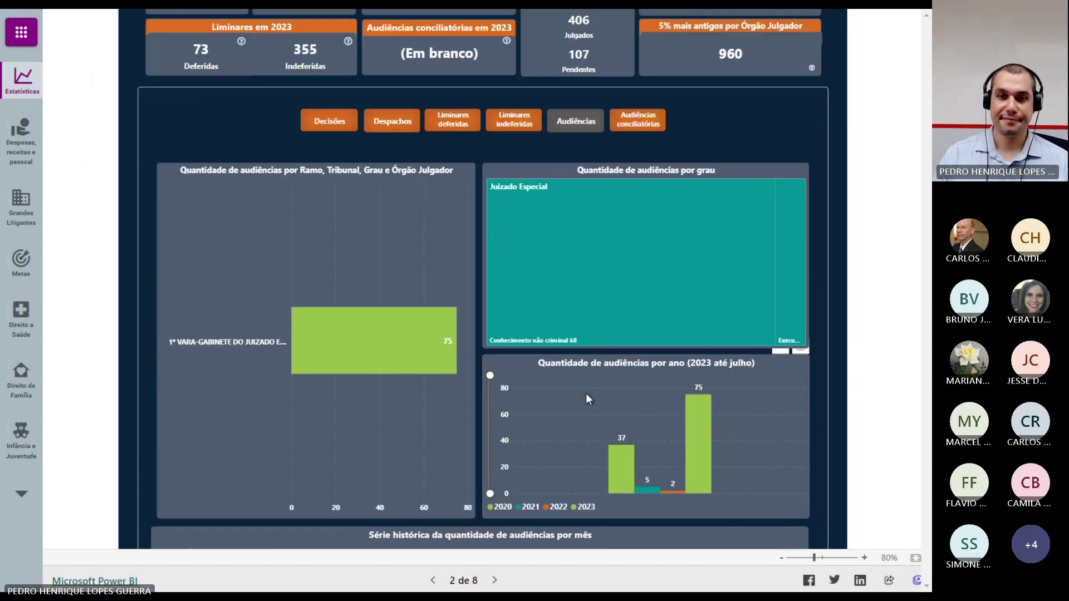
scroll(595, 317, "down", 5)
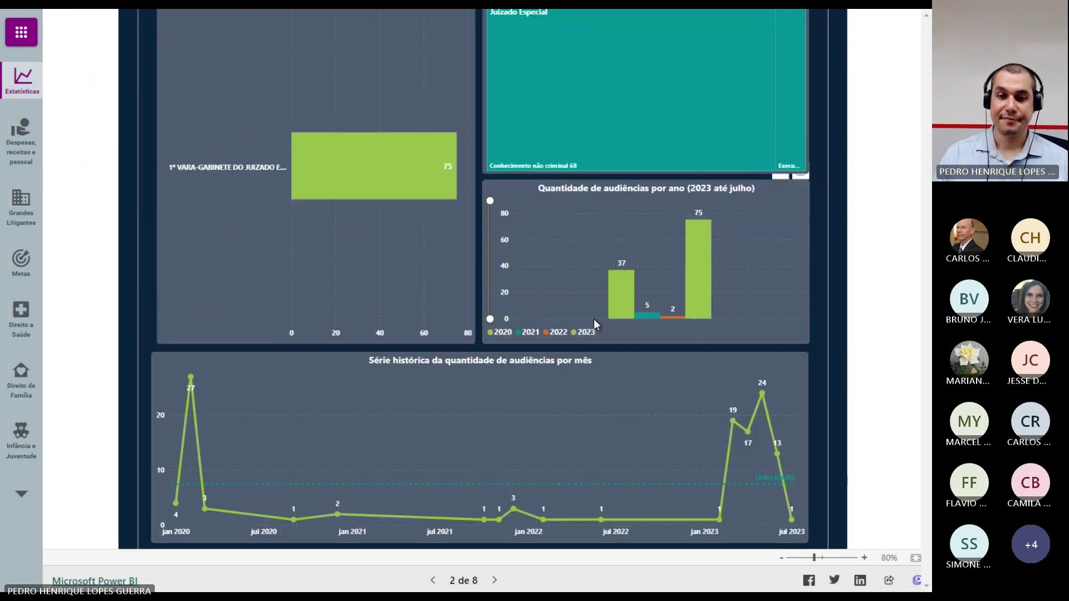
scroll(594, 318, "up", 5)
left_click(635, 270)
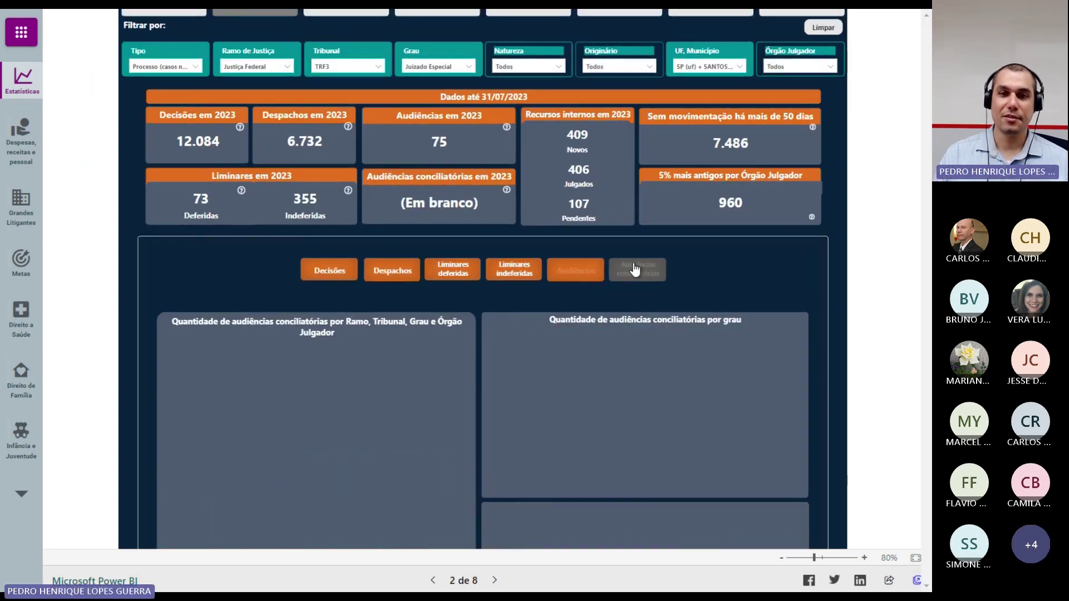
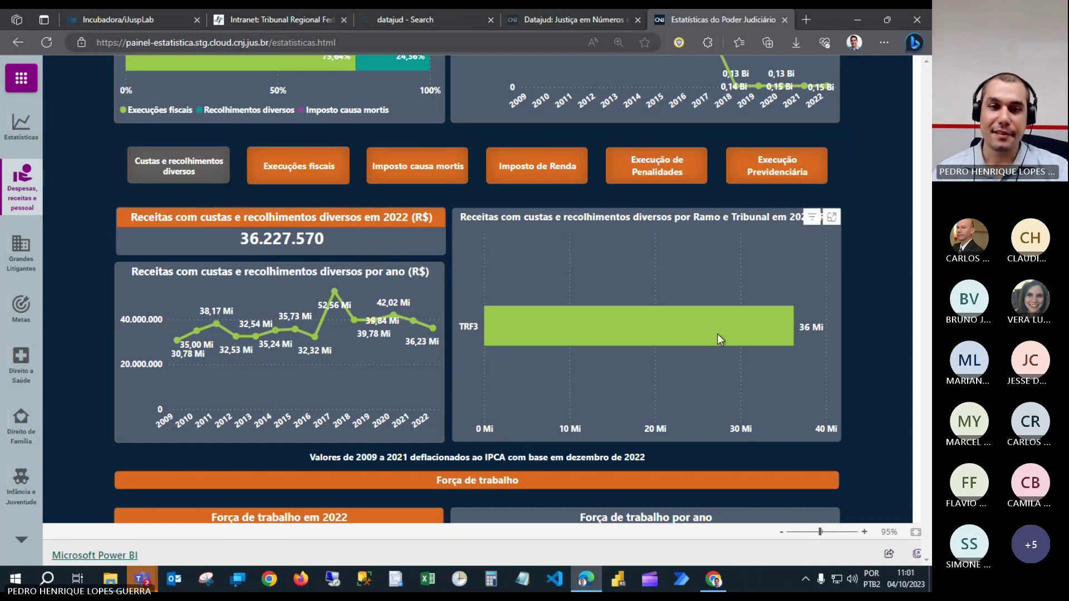
Step: Inspect the 2022 and 2021 points of the yearly costs-revenue chart, and review the Força de trabalho section including the Magistrados charts
mouse_move(432, 330)
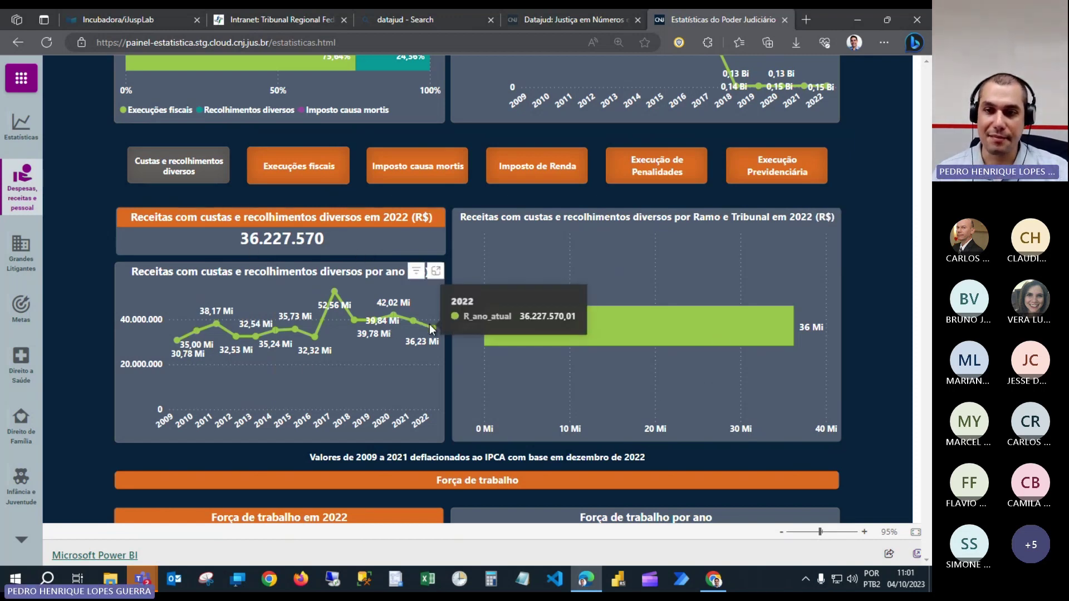
mouse_move(413, 297)
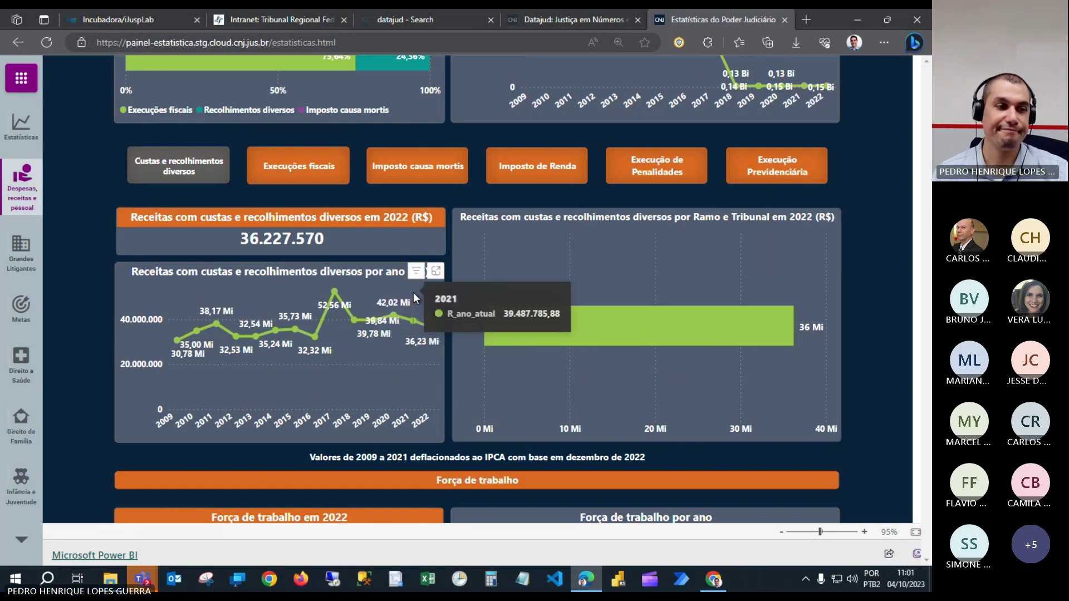
scroll(414, 294, "down", 4)
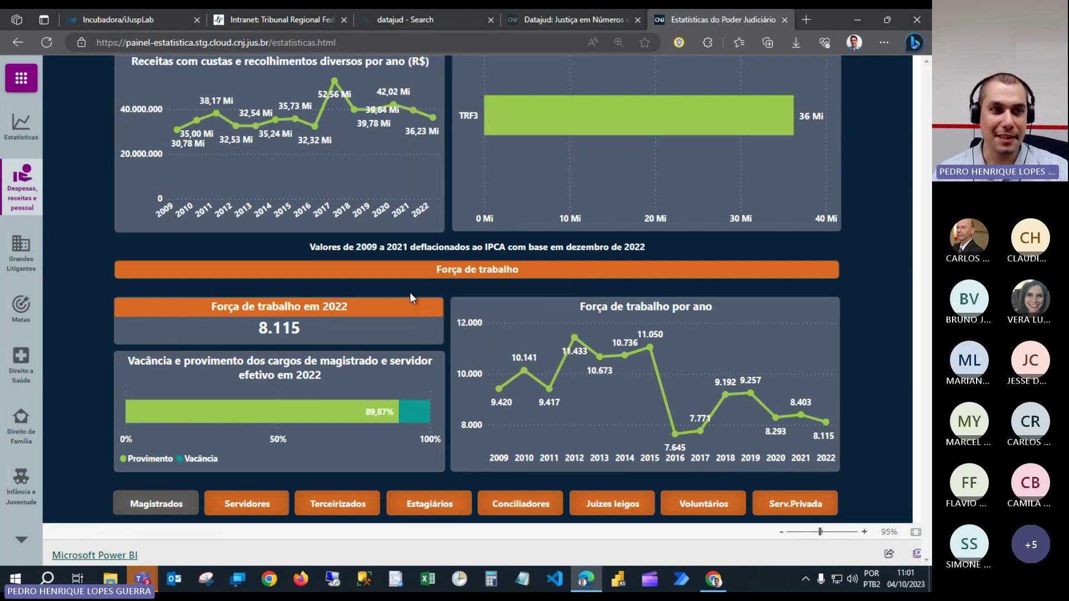
scroll(382, 300, "down", 1)
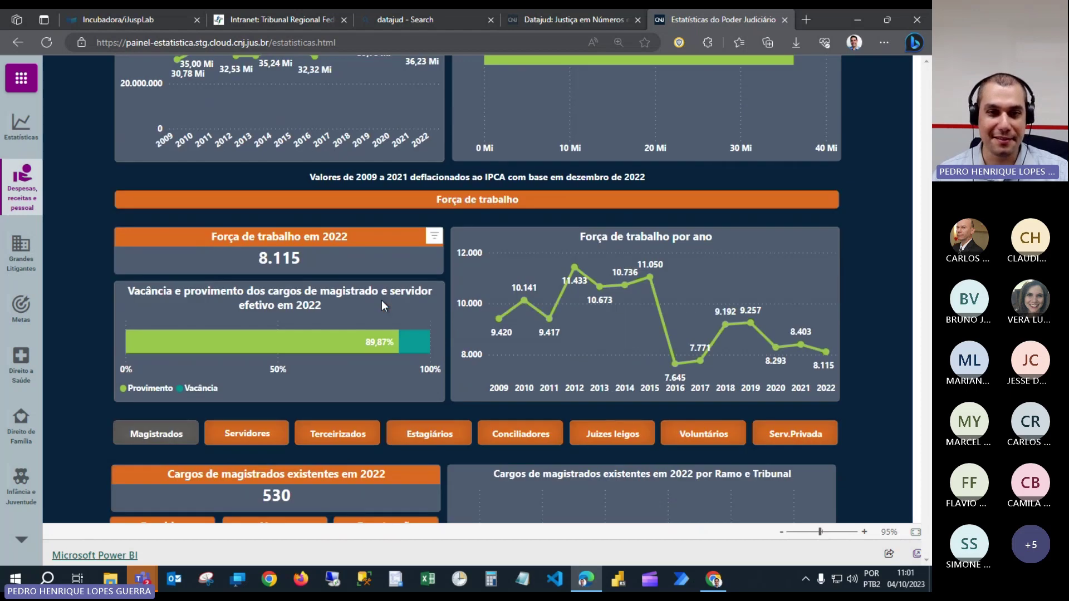
scroll(262, 334, "down", 2)
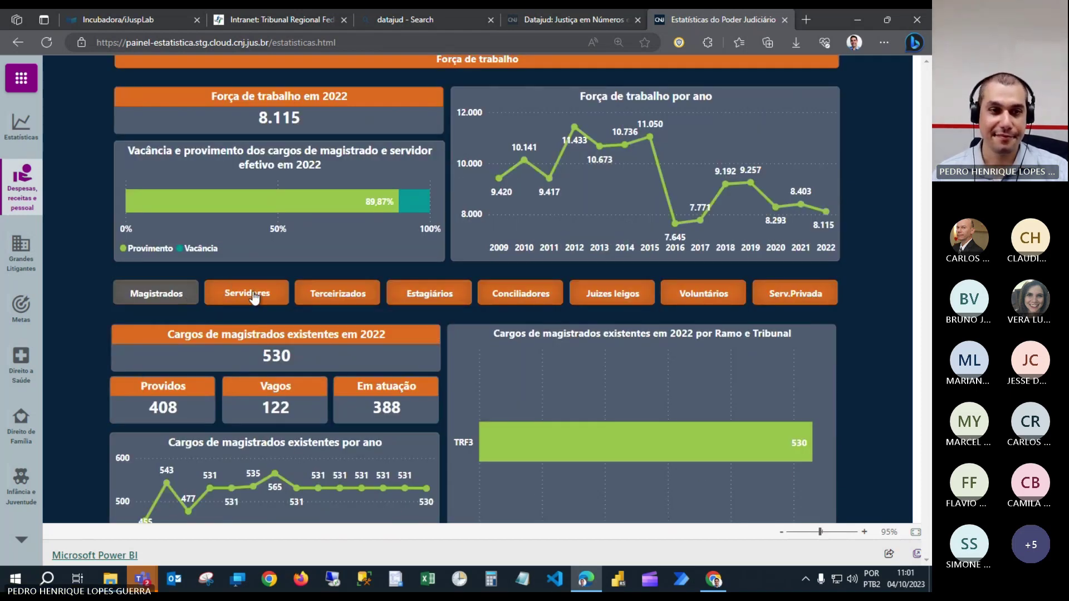
scroll(215, 199, "down", 1)
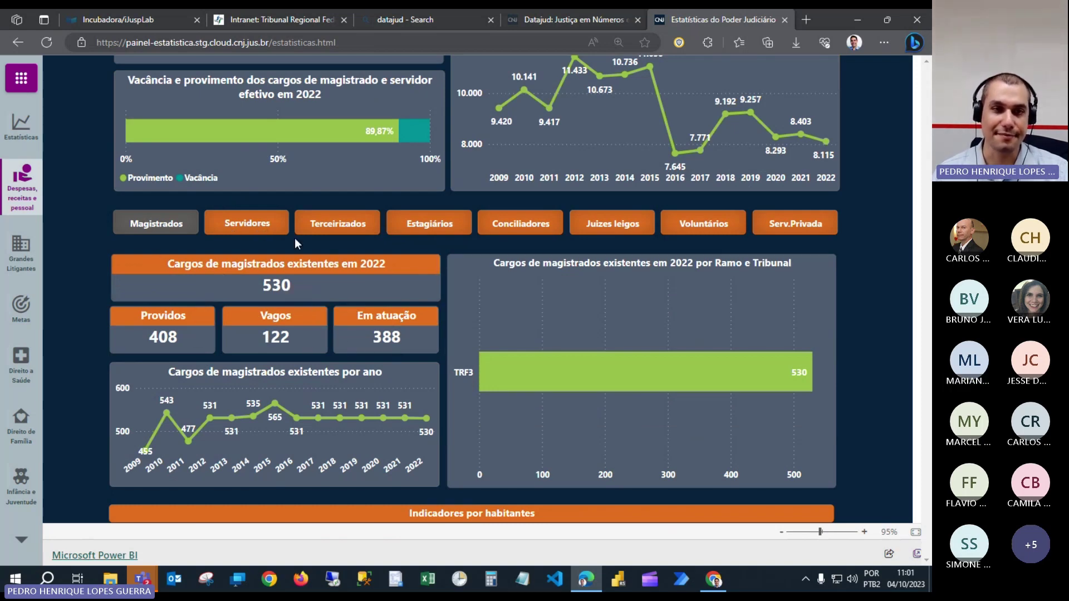
Step: Switch the workforce charts through Servidores, Terceirizados, Estagiários, Conciliadores and Juizes leigos to view each category for TRF3
left_click(262, 226)
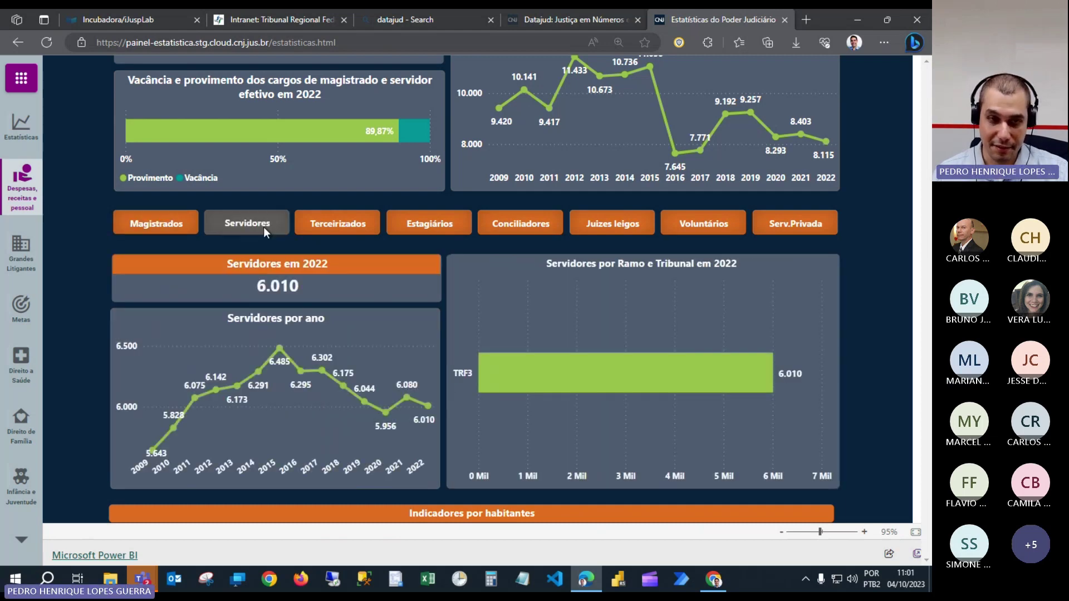
left_click(342, 226)
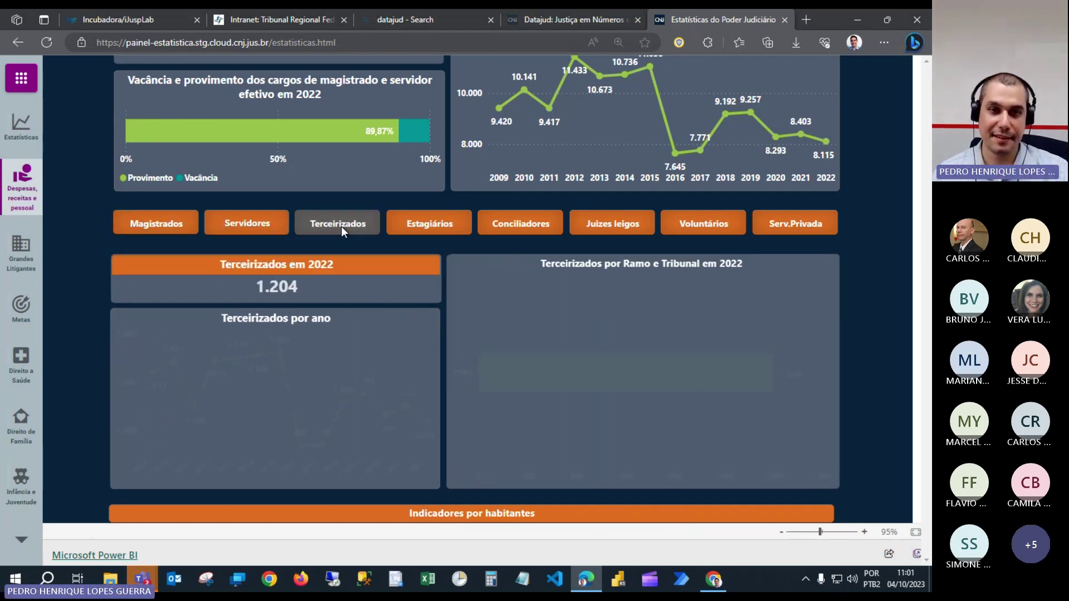
left_click(436, 224)
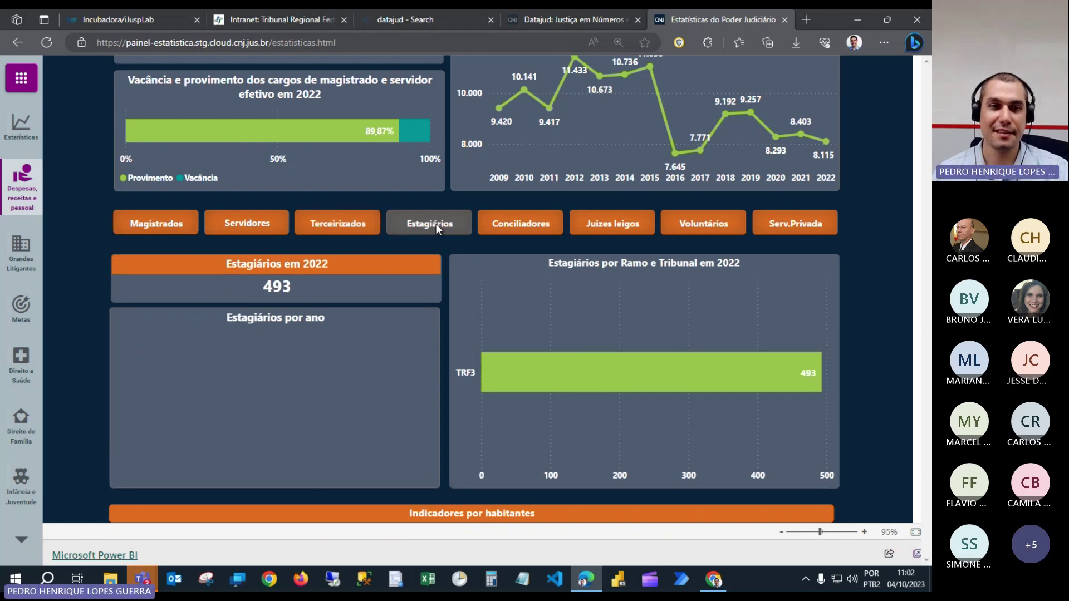
left_click(505, 228)
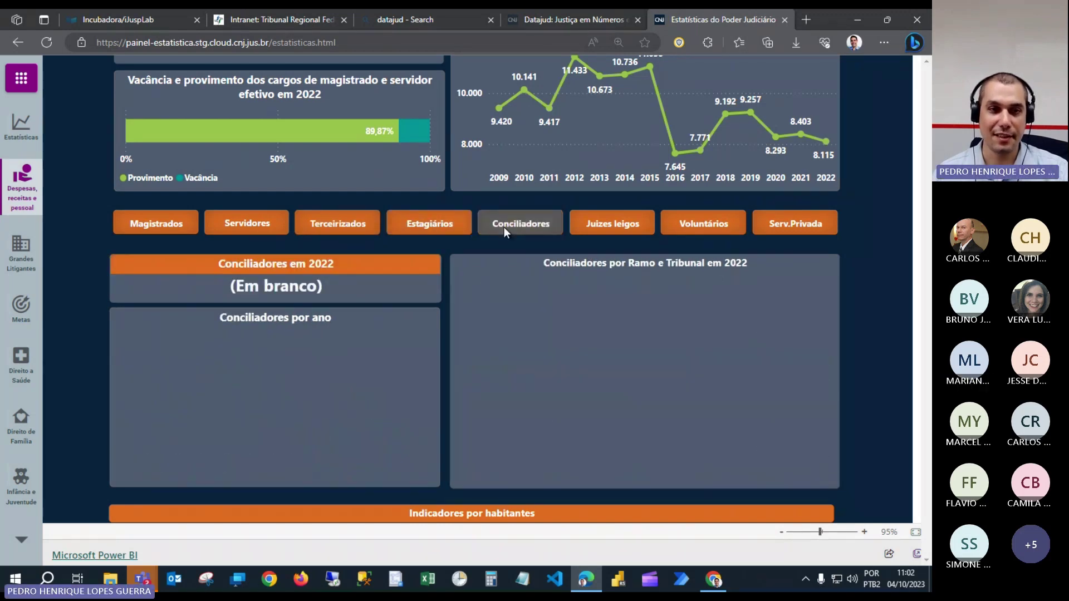
left_click(614, 230)
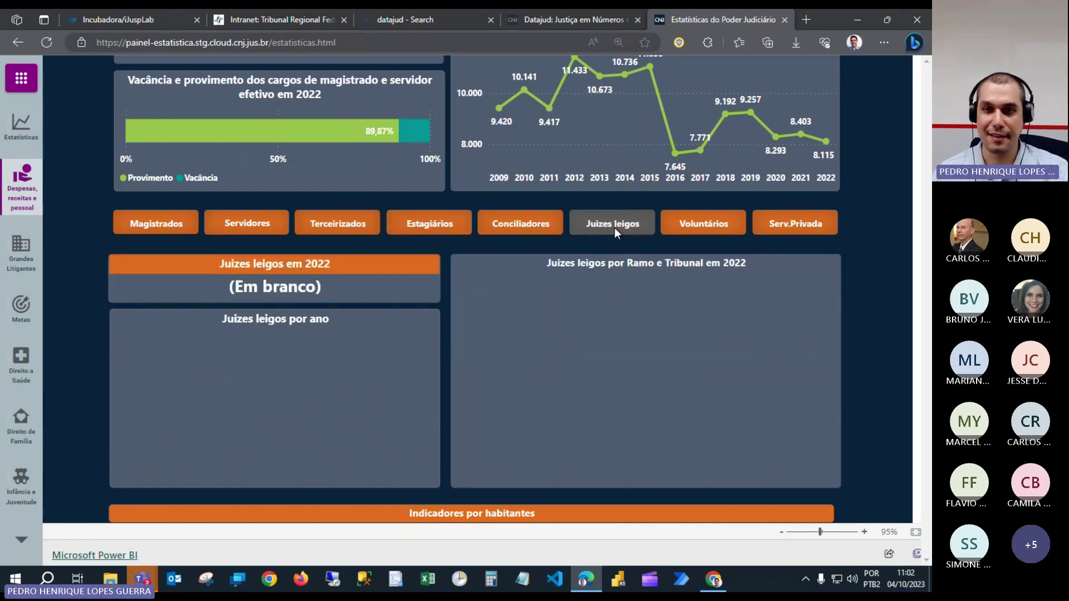
Step: Switch the workforce charts through Voluntários and Serv.Privadas, and the per-inhabitant indicators to Magistrados por 100.000 habitantes
left_click(704, 231)
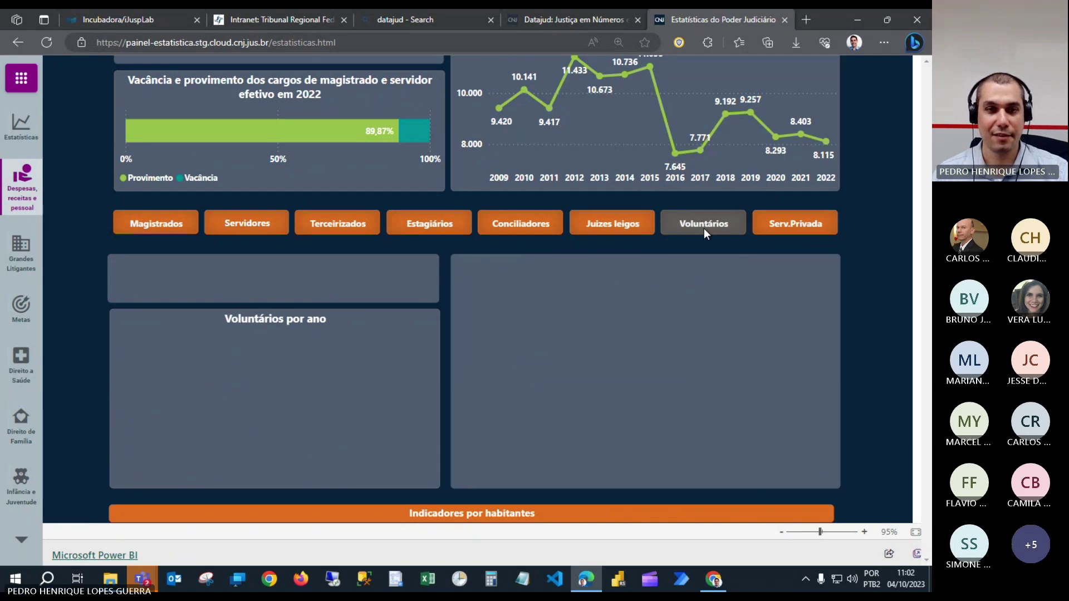
left_click(795, 234)
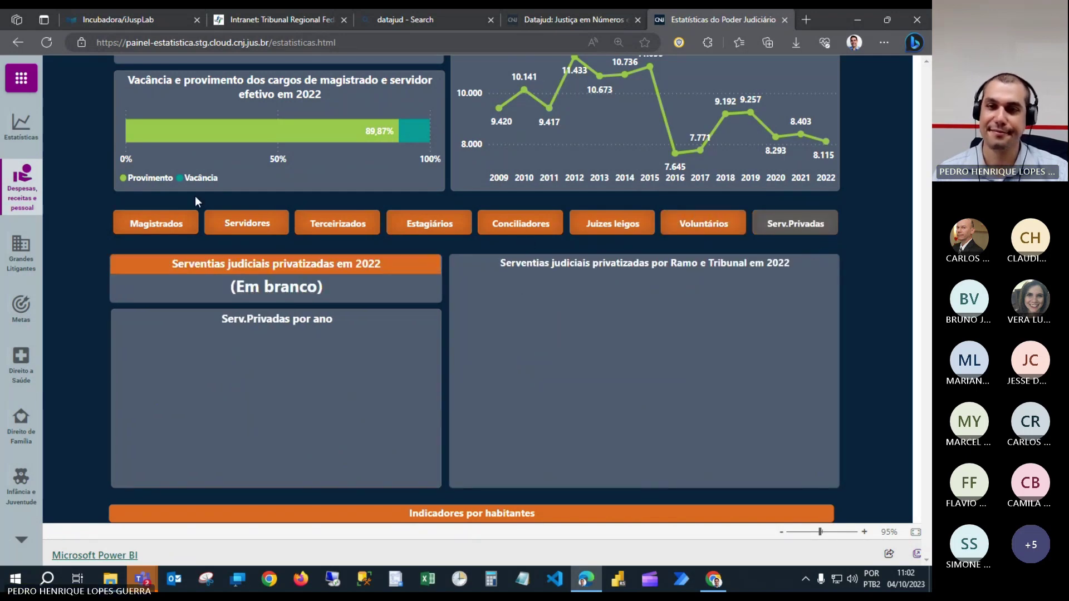
scroll(195, 196, "down", 6)
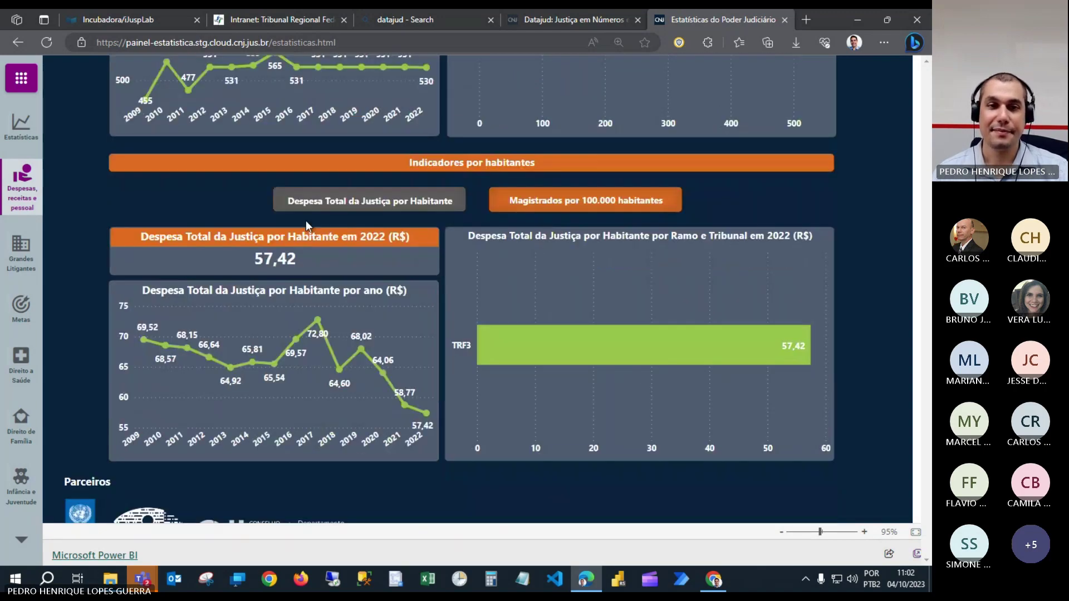
left_click(557, 195)
scroll(480, 318, "down", 1)
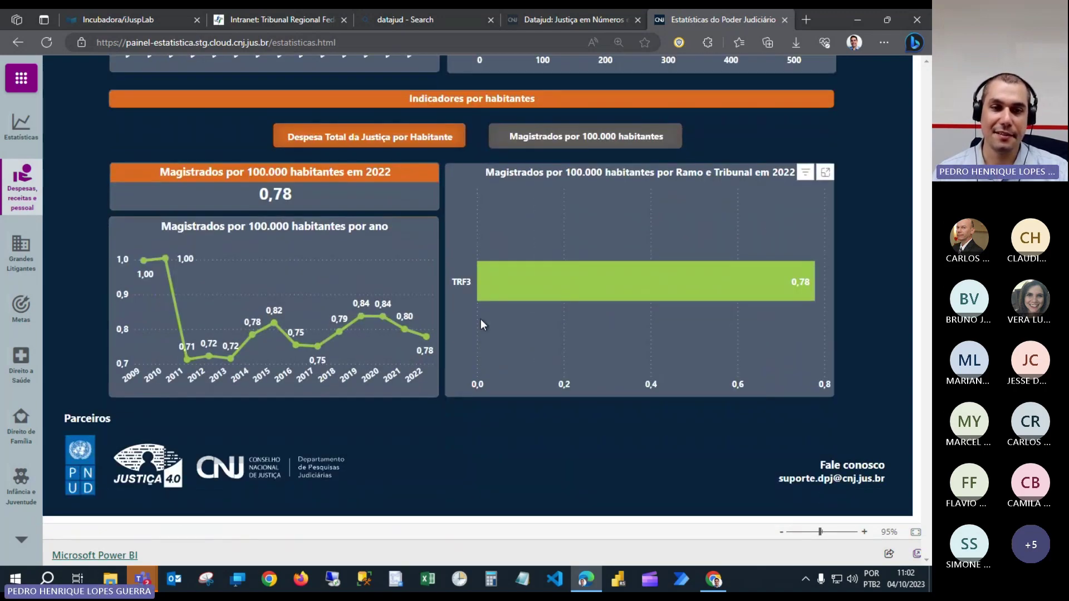
Step: Return to the Despesas section and review TRF3's total expenses by year and by category
scroll(480, 319, "up", 15)
scroll(479, 319, "up", 1)
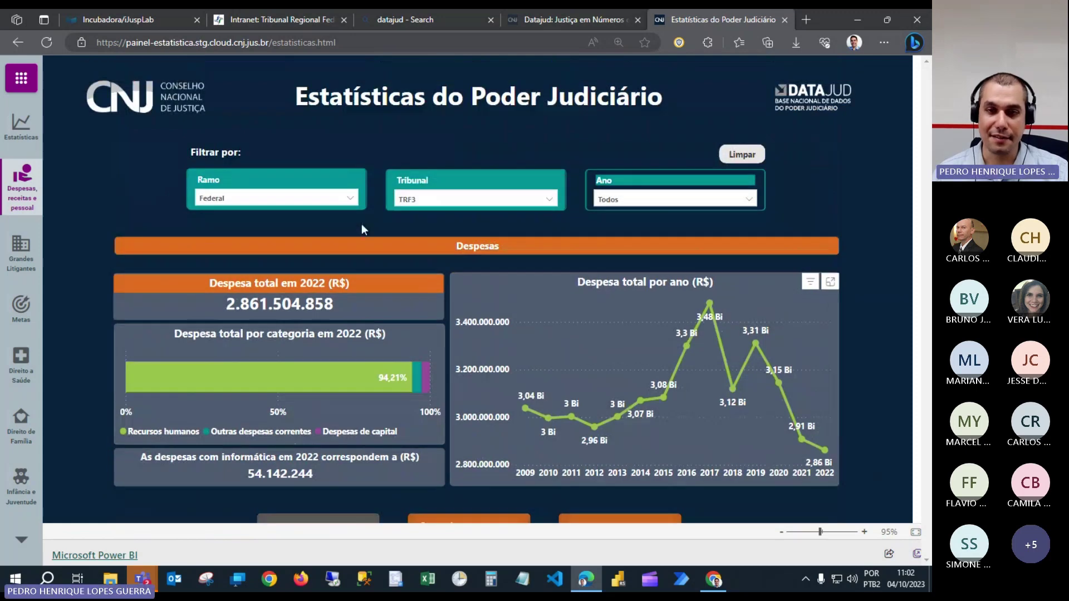
scroll(406, 291, "down", 7)
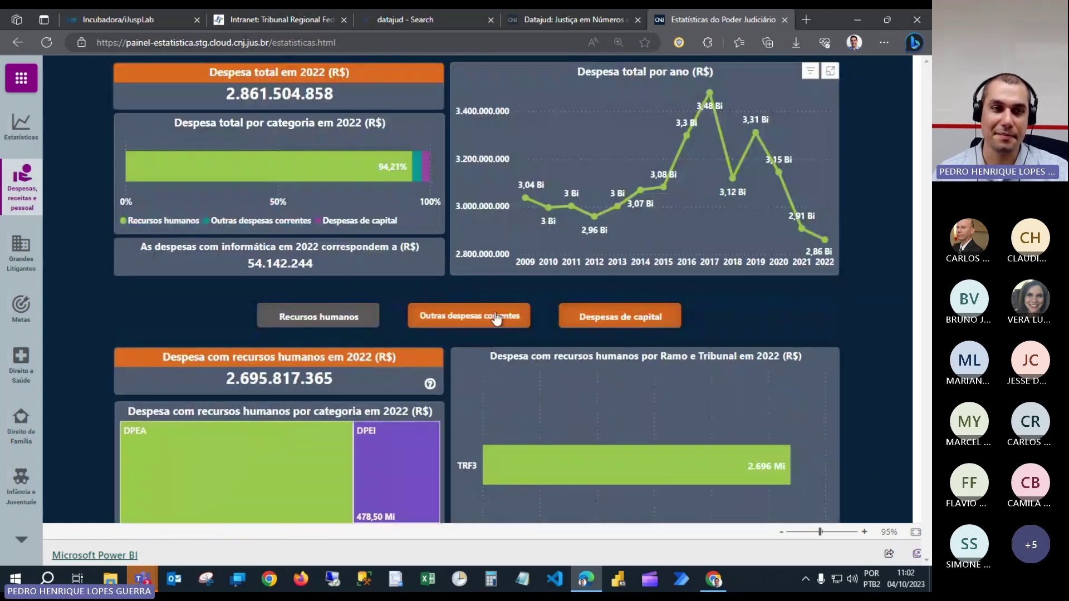
Step: Open the Grandes Litigantes dashboard and filter the largest litigants by Justiça Federal and tribunal TRF3
left_click(30, 257)
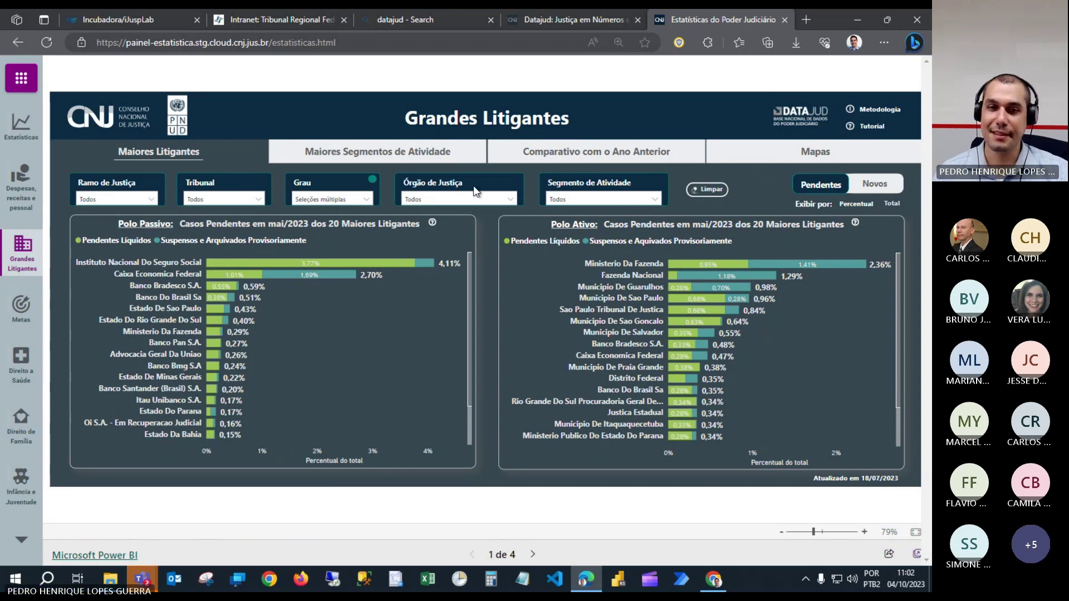
left_click(147, 201)
left_click(125, 250)
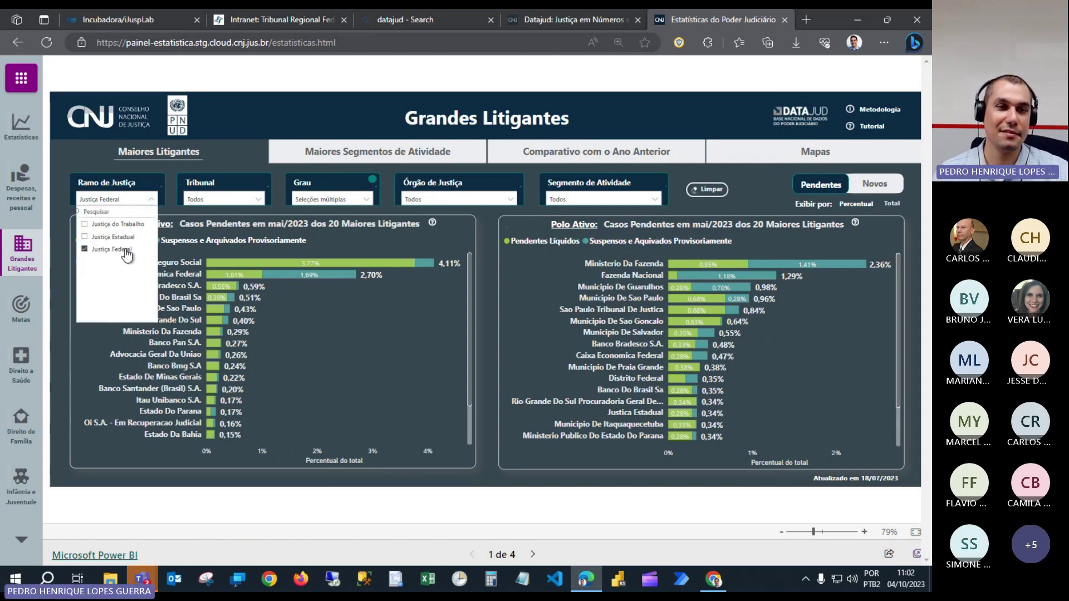
left_click(152, 200)
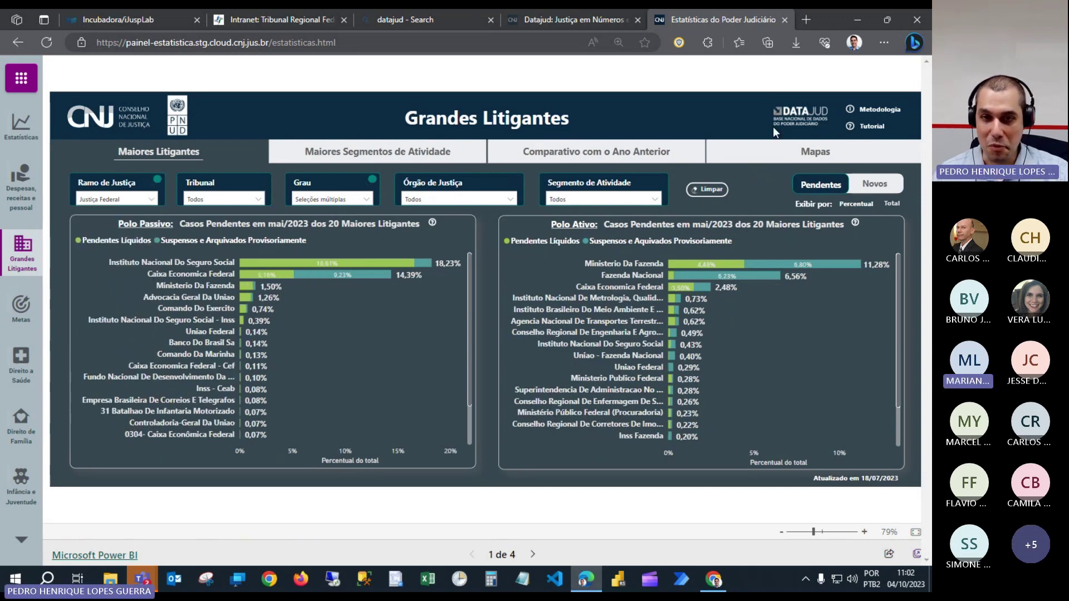
left_click(262, 198)
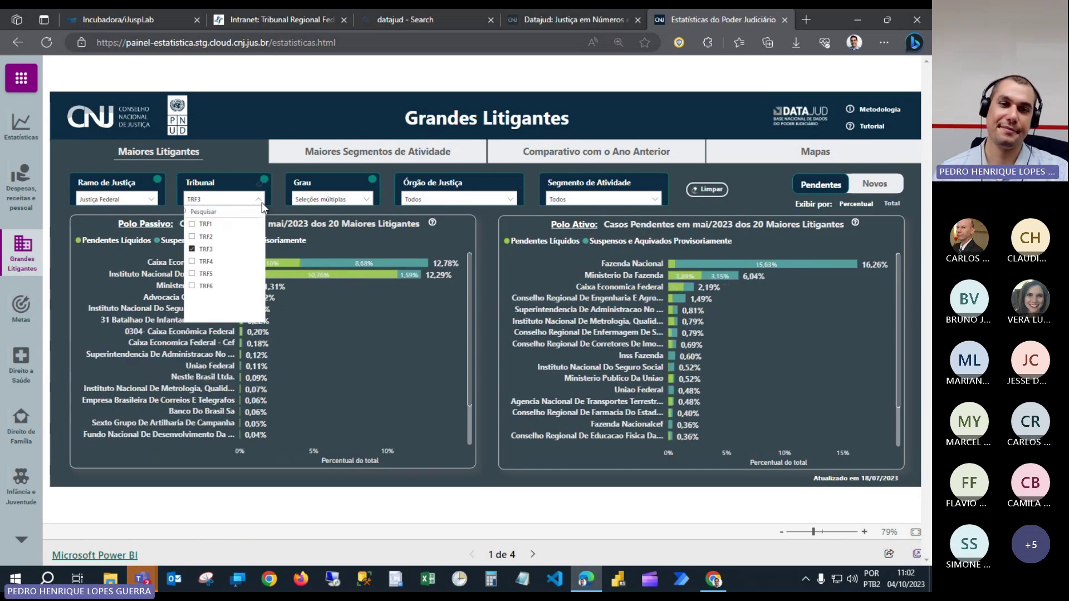
left_click(259, 199)
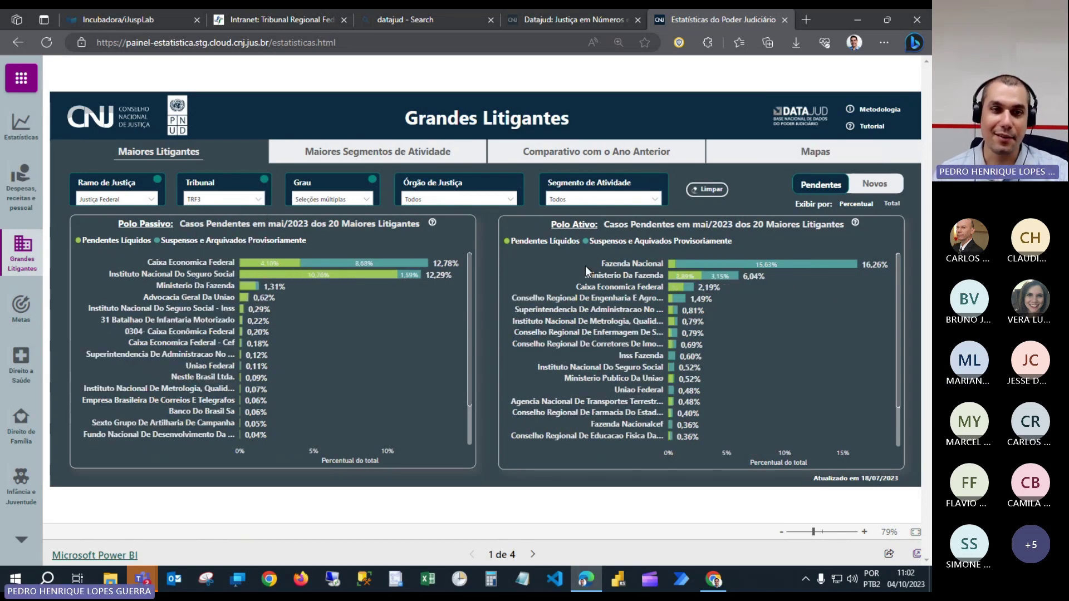
Step: Show the Novos cases for all courts by clearing the filters, and inspect the leading litigants in Polo Ativo and Polo Passivo
left_click(885, 190)
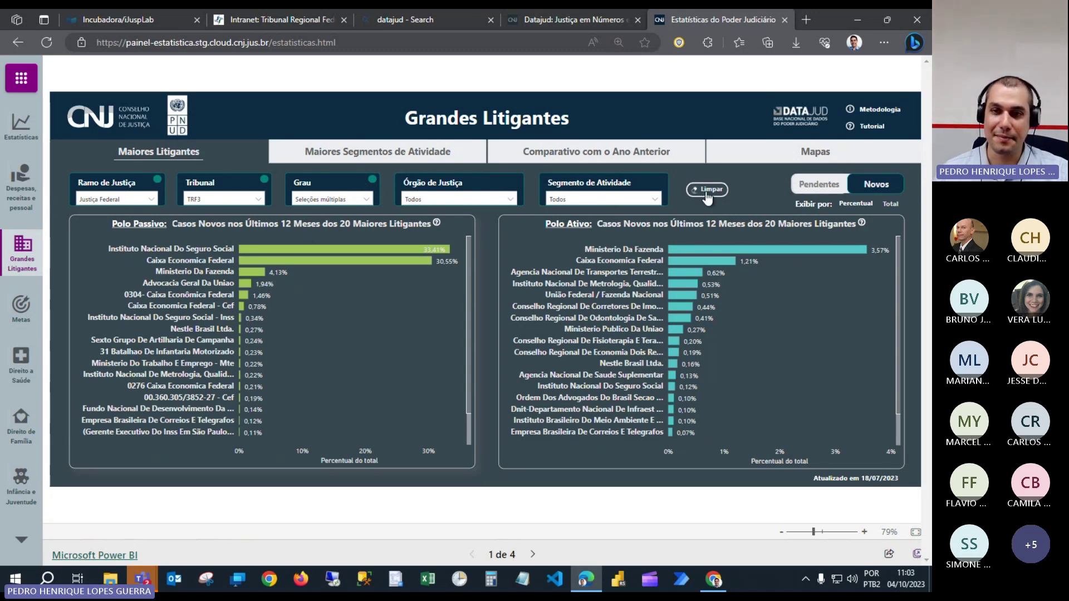
left_click(706, 192)
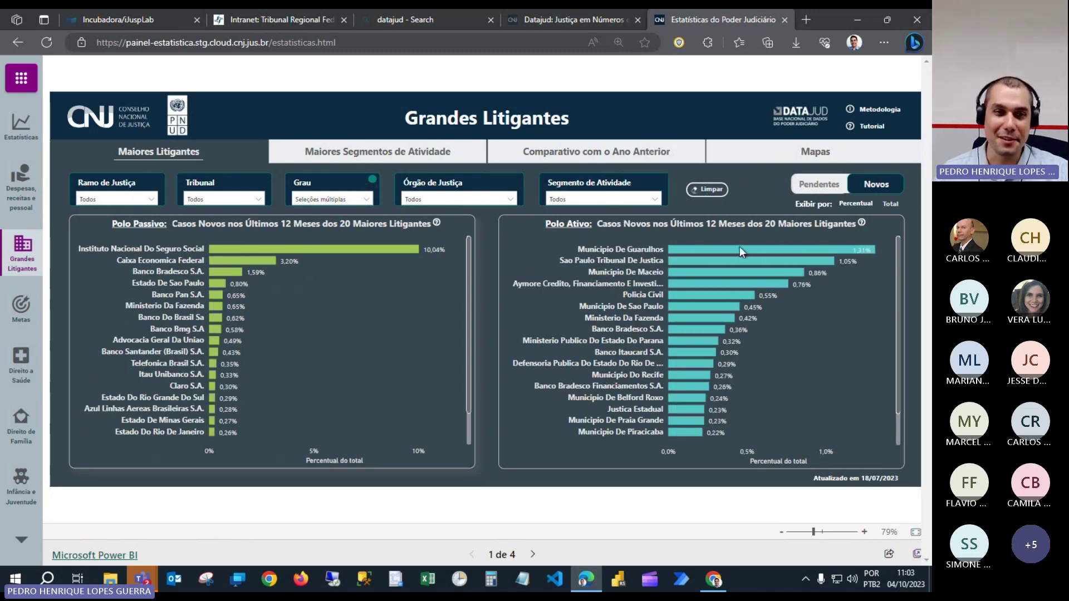
mouse_move(740, 246)
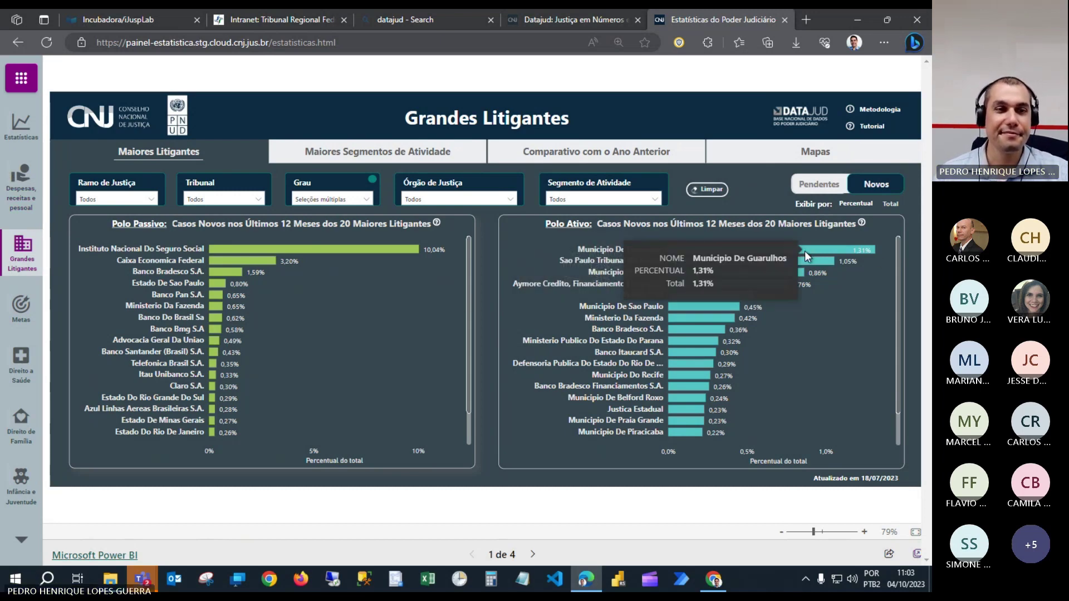
mouse_move(373, 247)
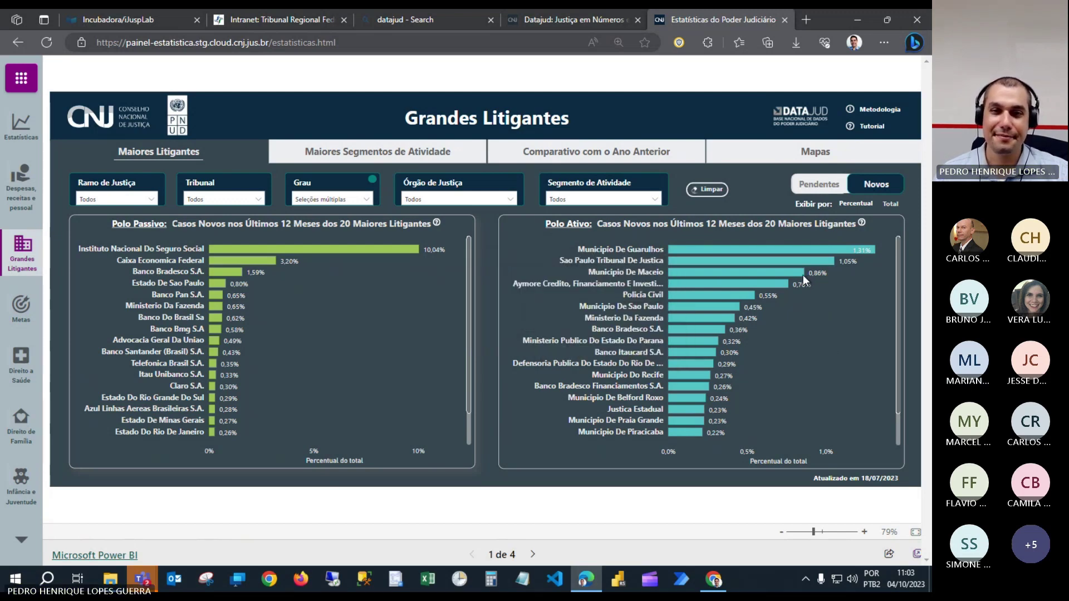
mouse_move(803, 275)
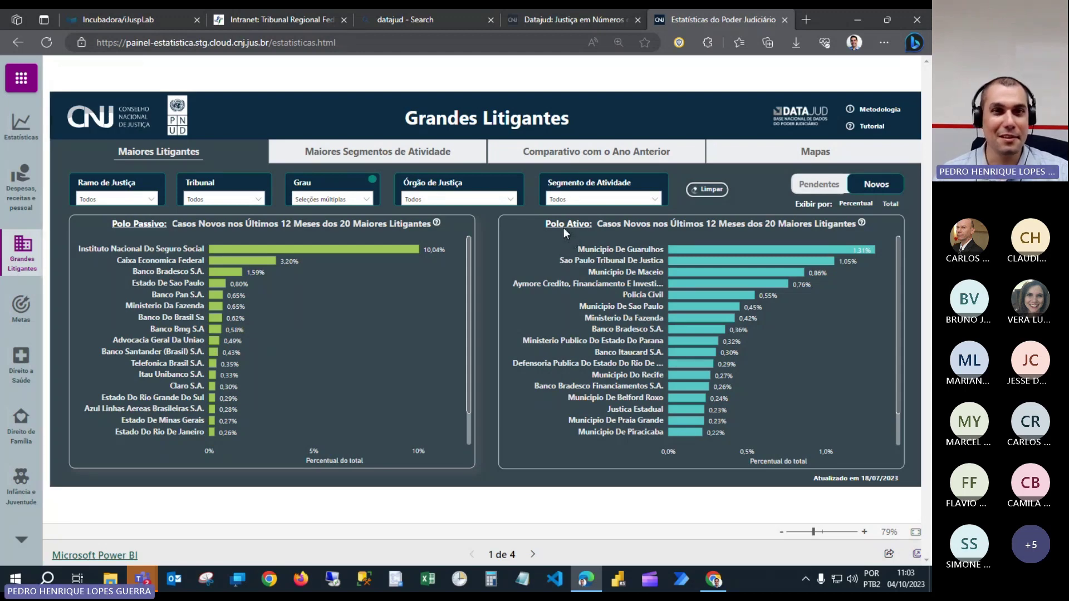
Step: Set the litigant charts back to Pendentes and view the Maiores Segmentos de Atividade charts
left_click(832, 191)
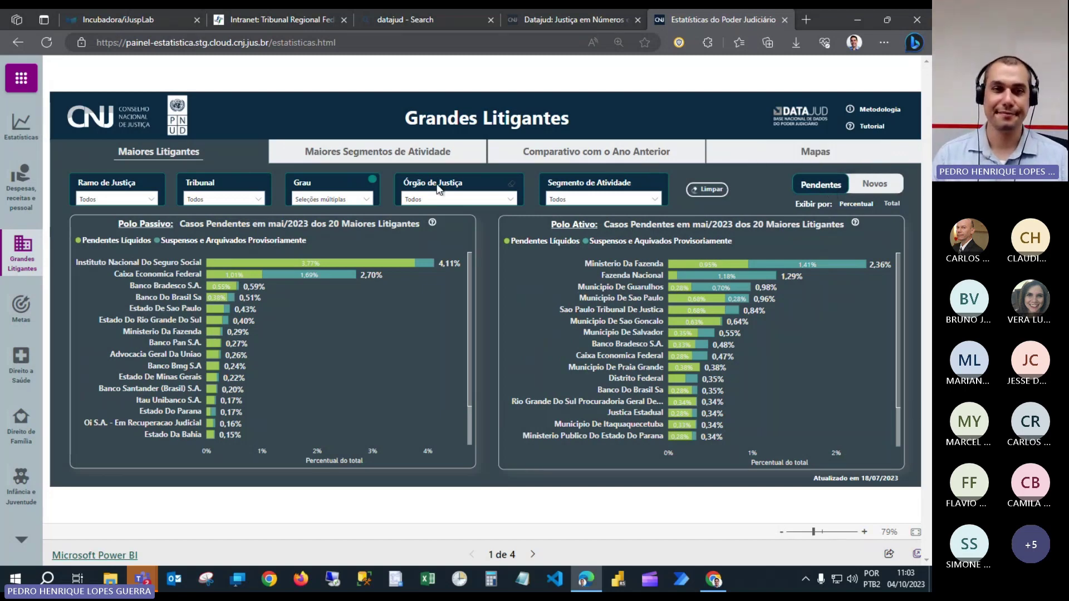
left_click(418, 156)
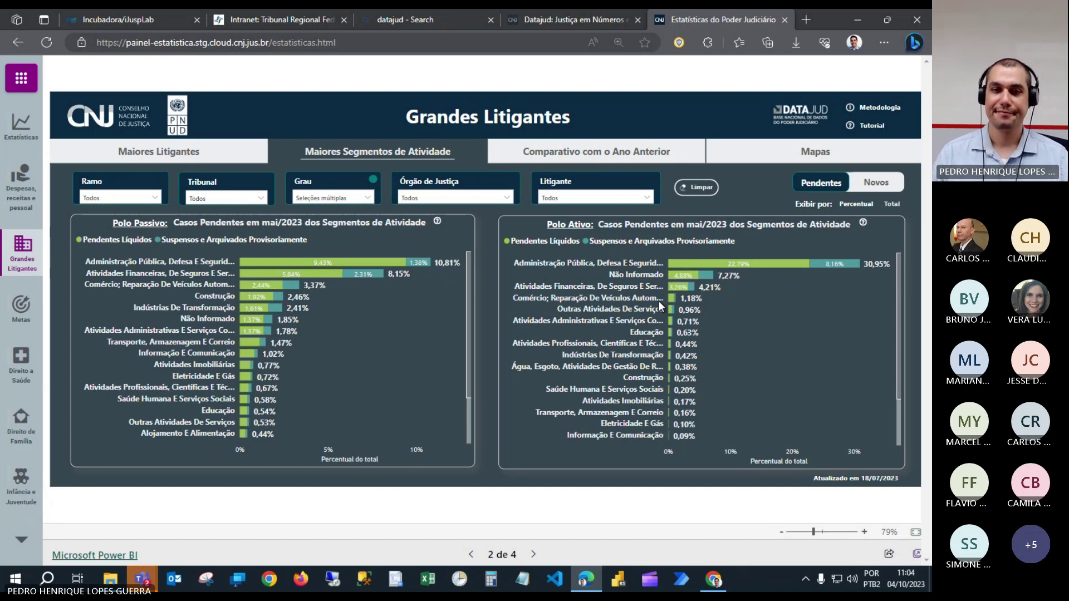
Step: View Comparativo com o Ano Anterior and inspect the differences for Estado do Paraná in Polo Passivo and Município de Guarulhos in Polo Ativo
left_click(624, 155)
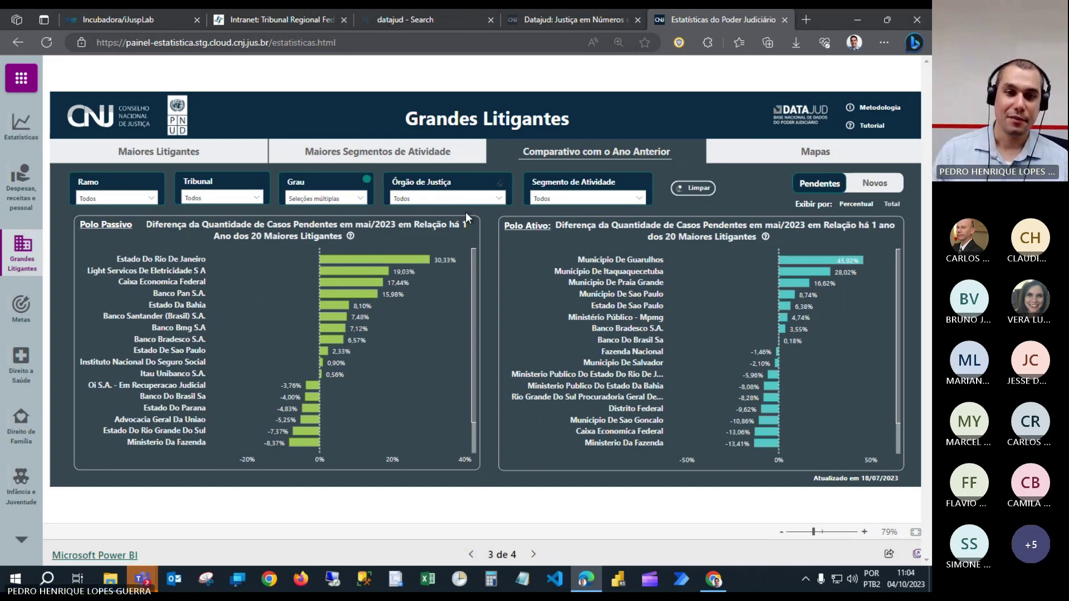
scroll(446, 229, "up", 2)
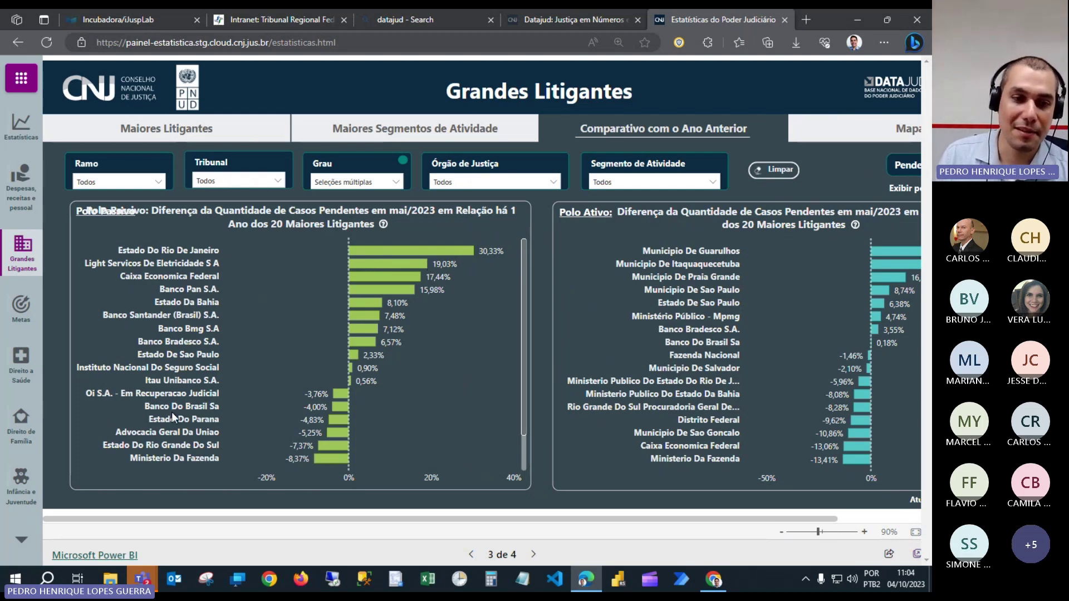
mouse_move(329, 420)
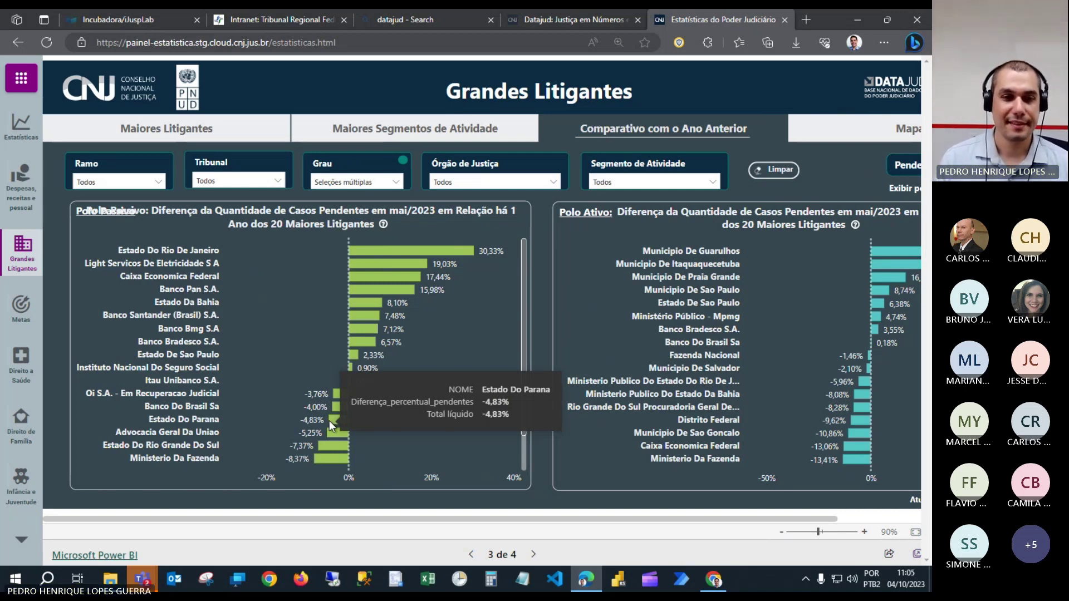
scroll(329, 358, "down", 3)
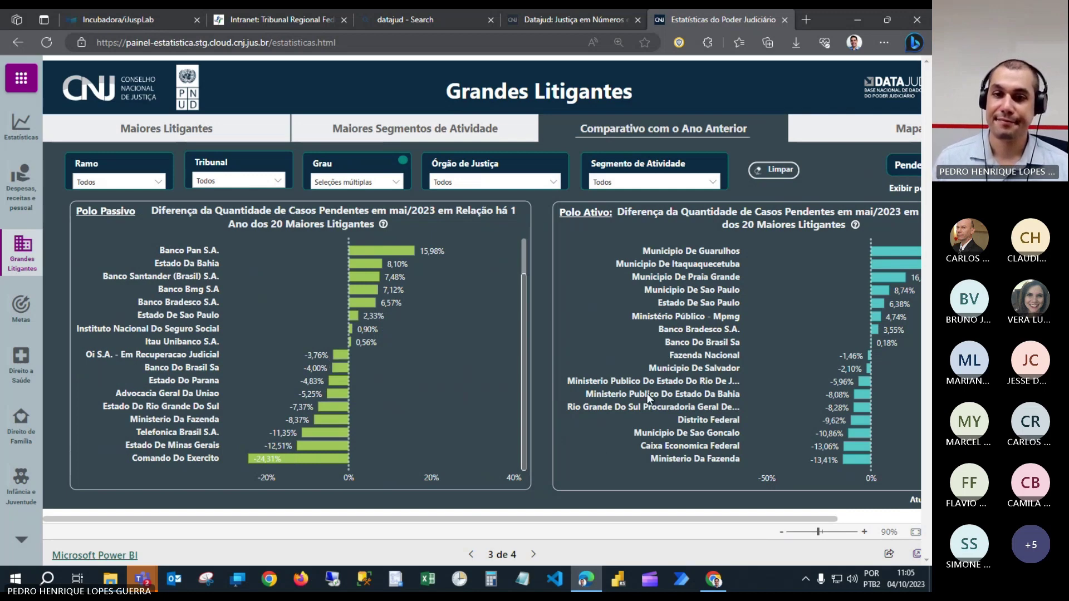
left_click_drag(546, 523, 649, 524)
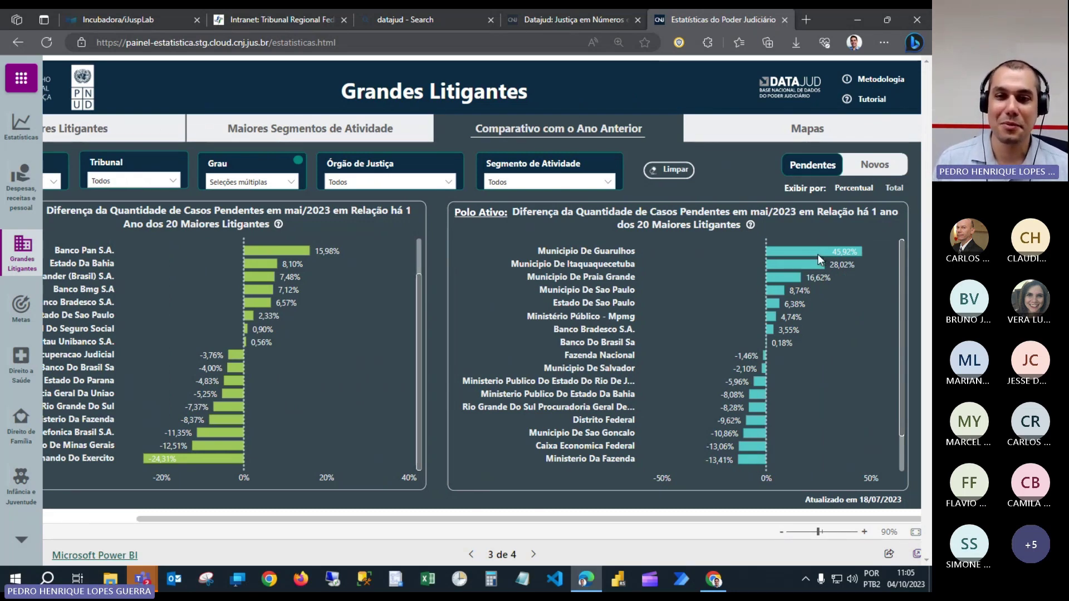
mouse_move(818, 254)
Step: Fit the whole Grandes Litigantes report in view at 80% and open its Mapas page
scroll(664, 307, "down", 2)
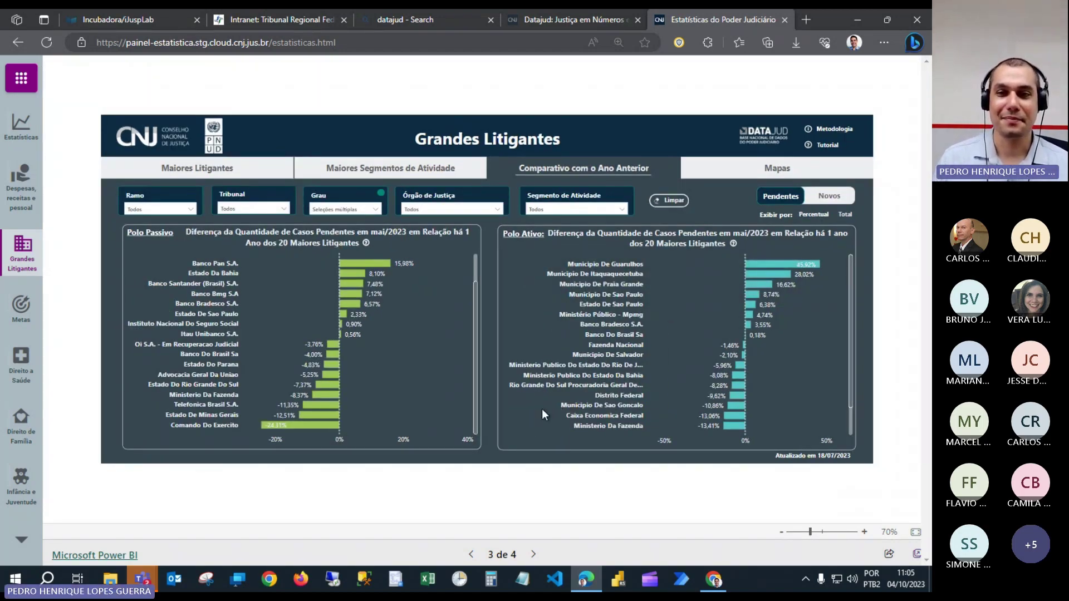
scroll(542, 408, "up", 1)
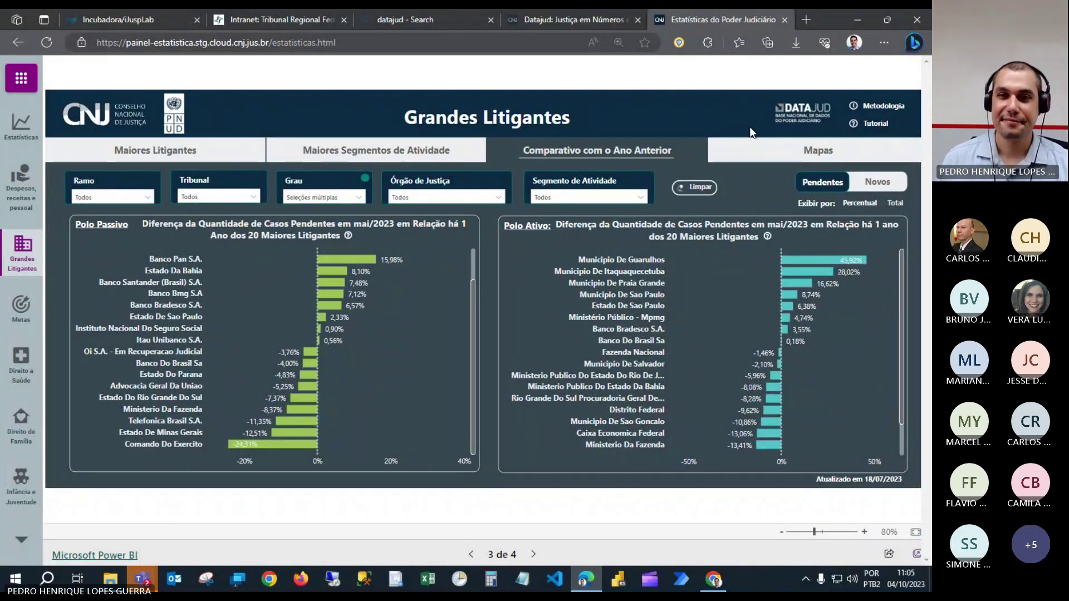
left_click(827, 150)
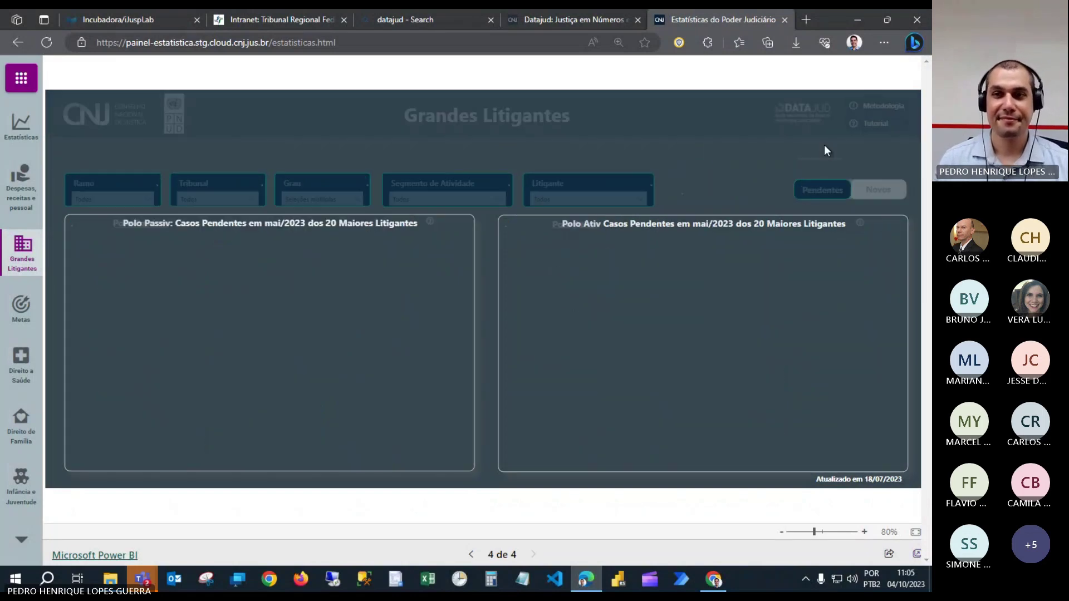